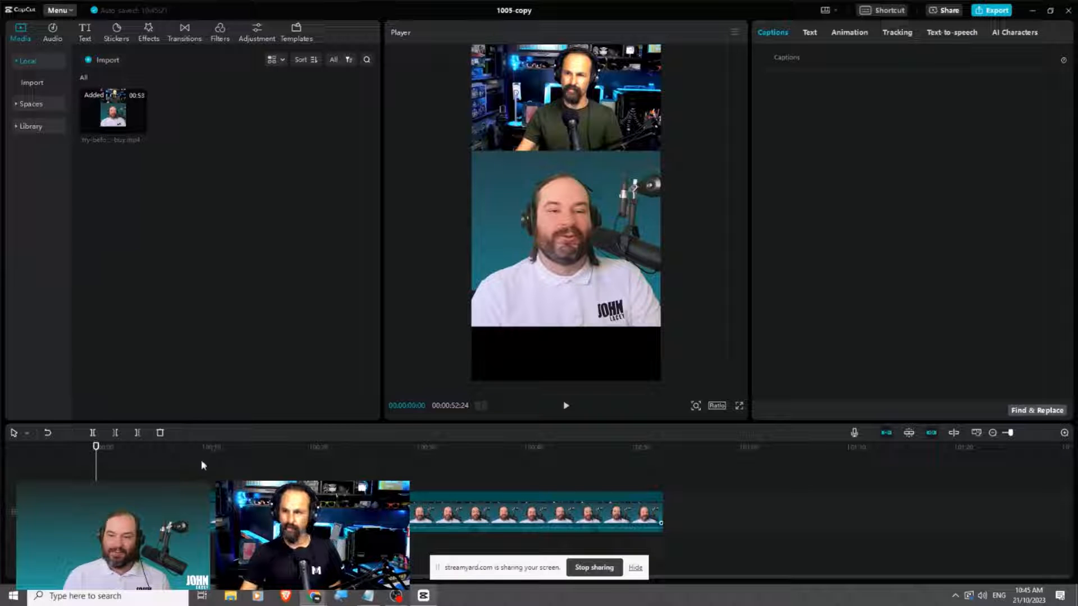
# Enlarge the timeline area and generate English auto captions for the try-before-you-buy.mp4 clip
pyautogui.moveTo(252, 423); pyautogui.dragTo(271, 287)
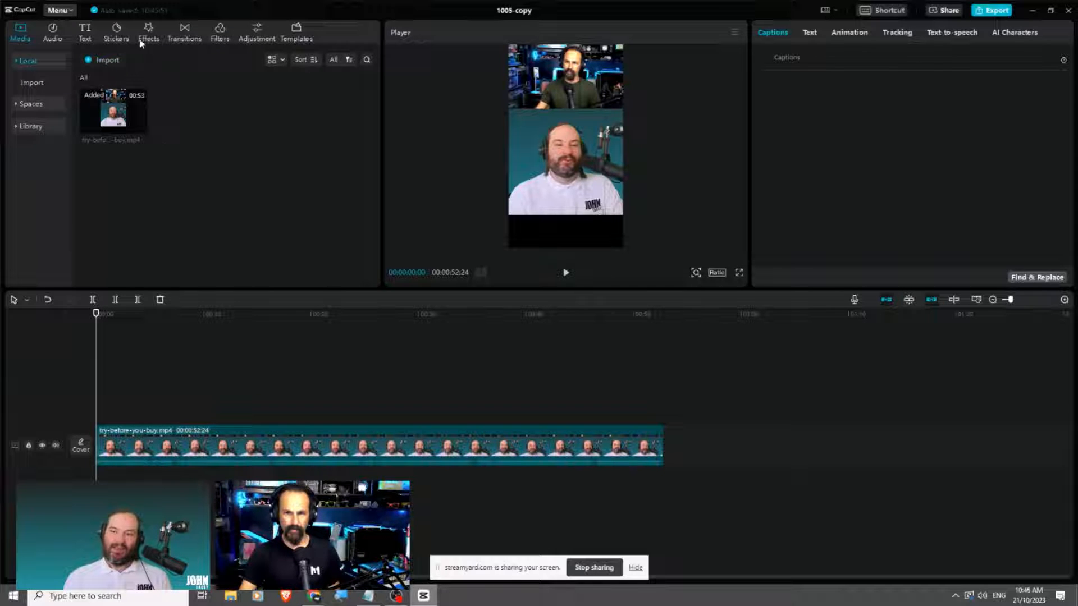
pyautogui.click(87, 31)
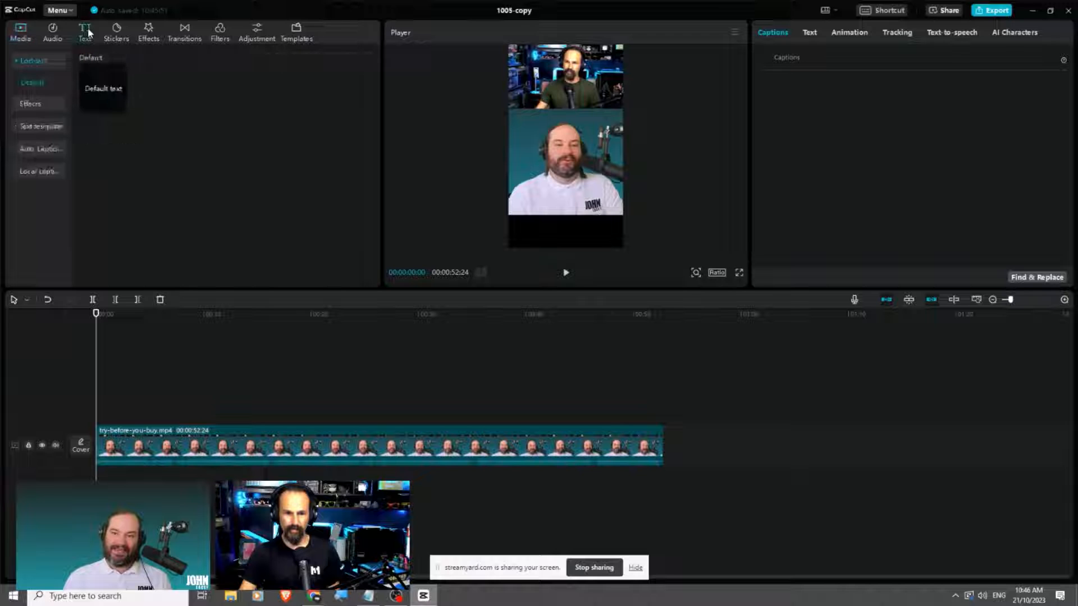
pyautogui.click(57, 172)
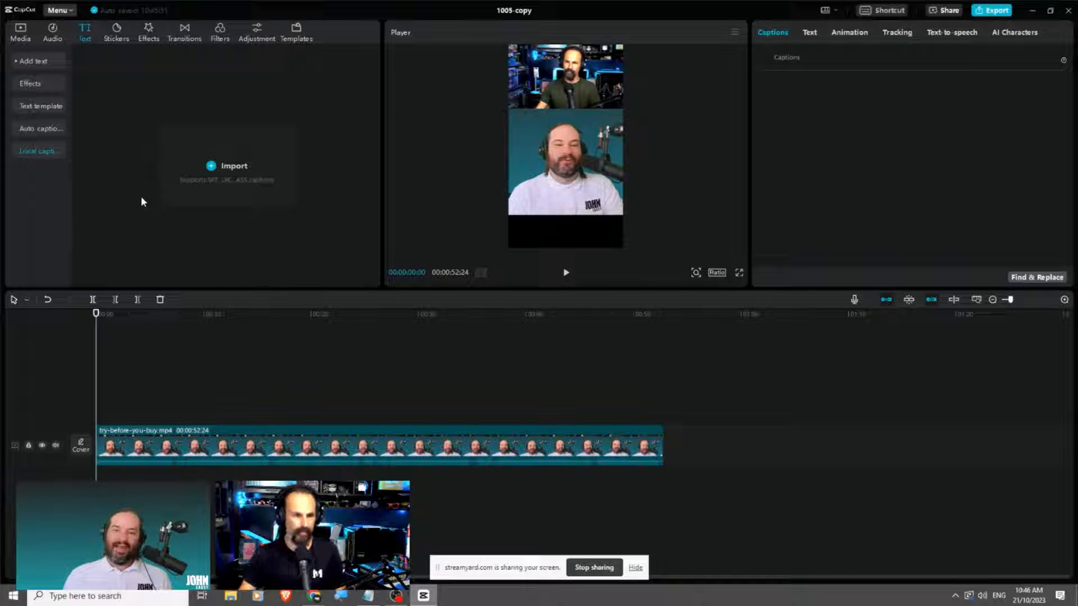
pyautogui.click(48, 135)
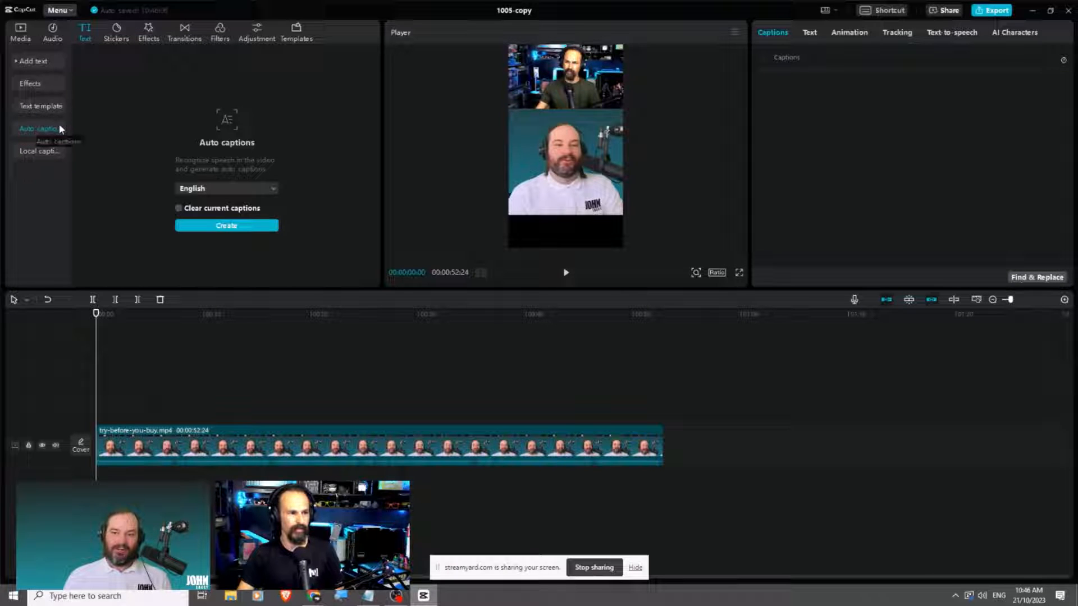
pyautogui.click(273, 191)
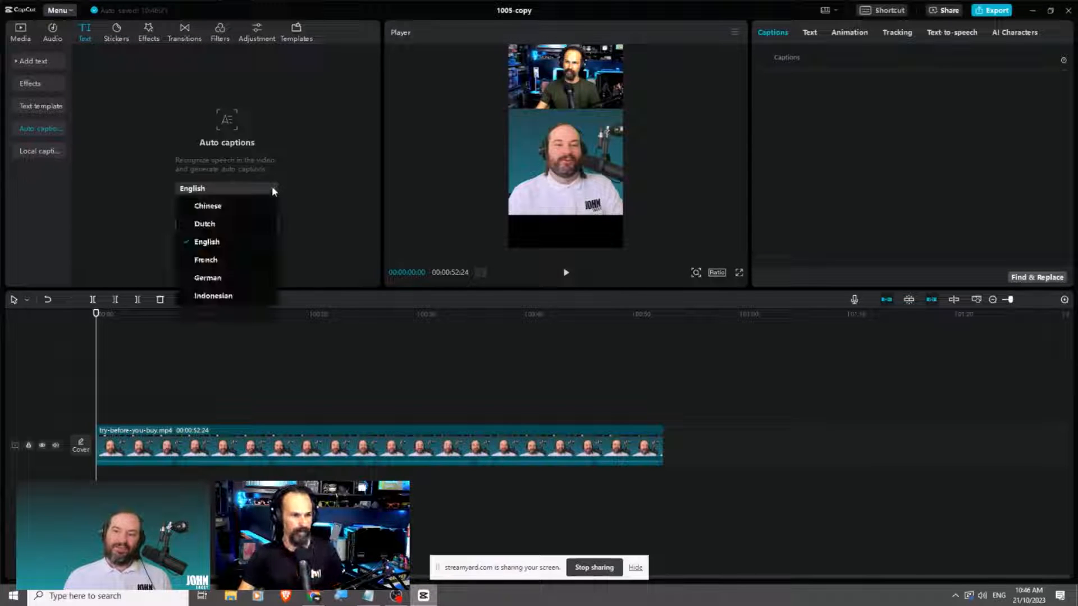
pyautogui.click(272, 188)
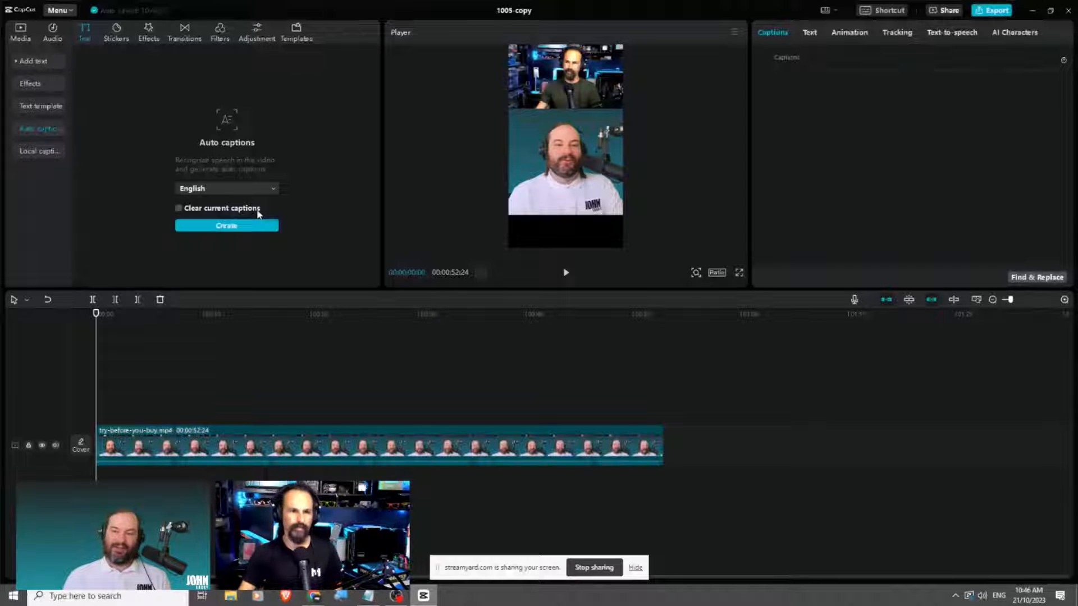
pyautogui.click(246, 225)
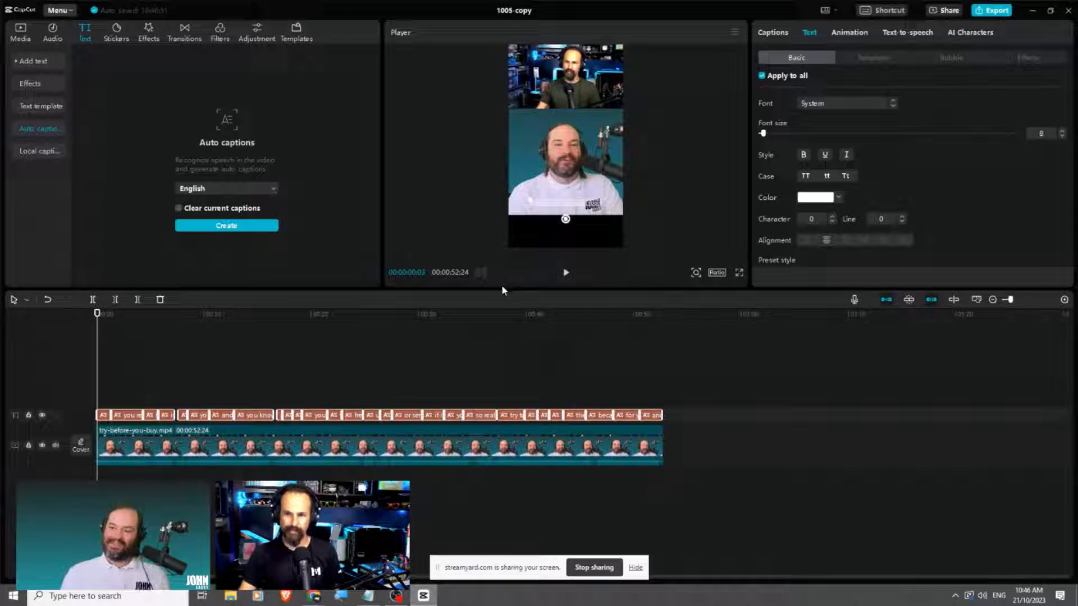
# Review the generated caption lines and the text settings available for them
pyautogui.click(776, 38)
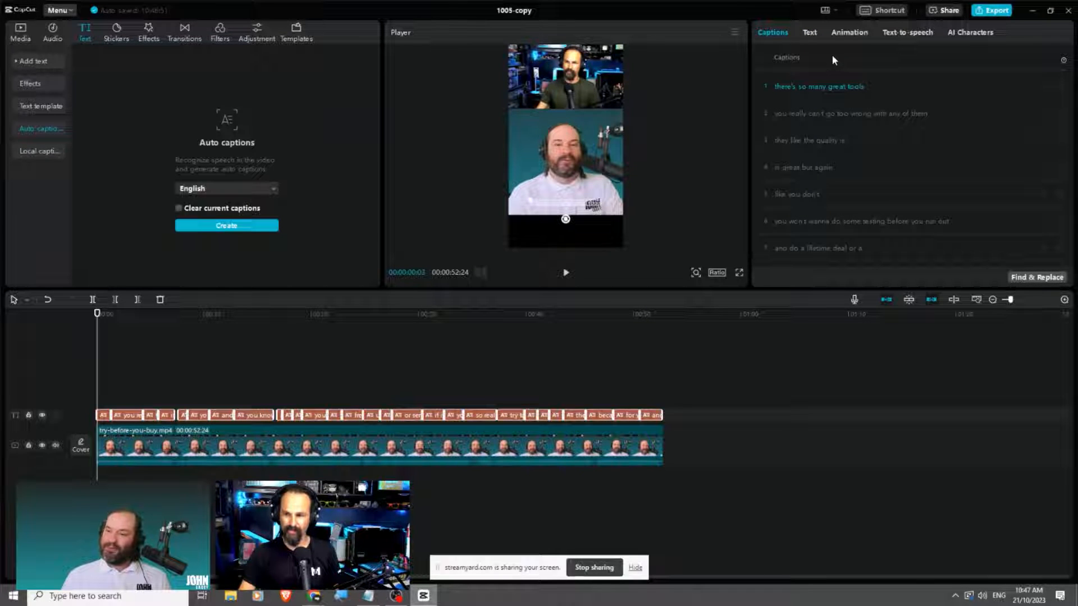
pyautogui.click(810, 33)
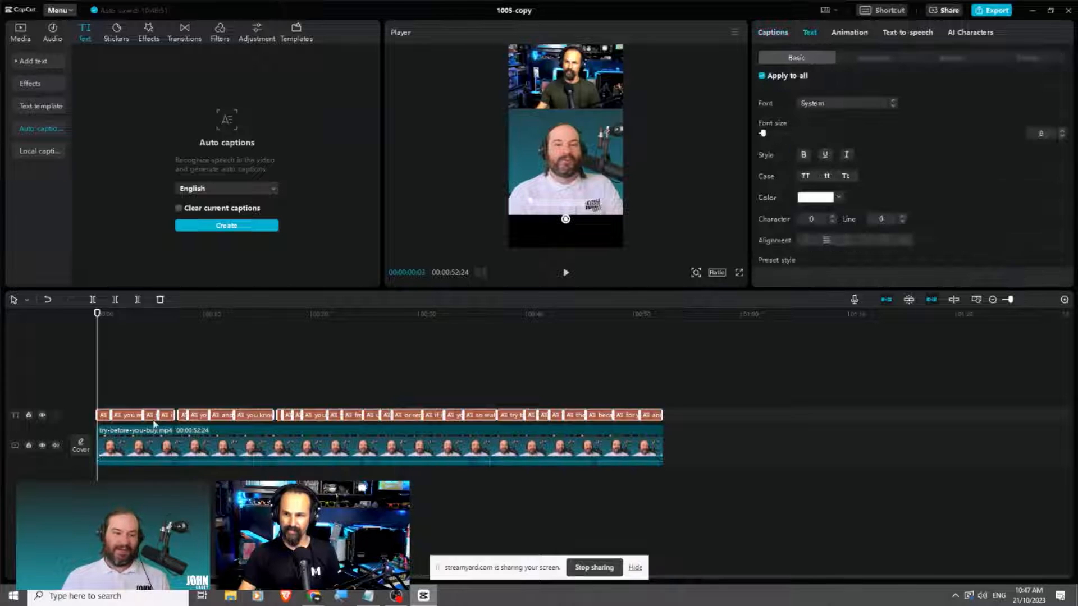
pyautogui.click(777, 35)
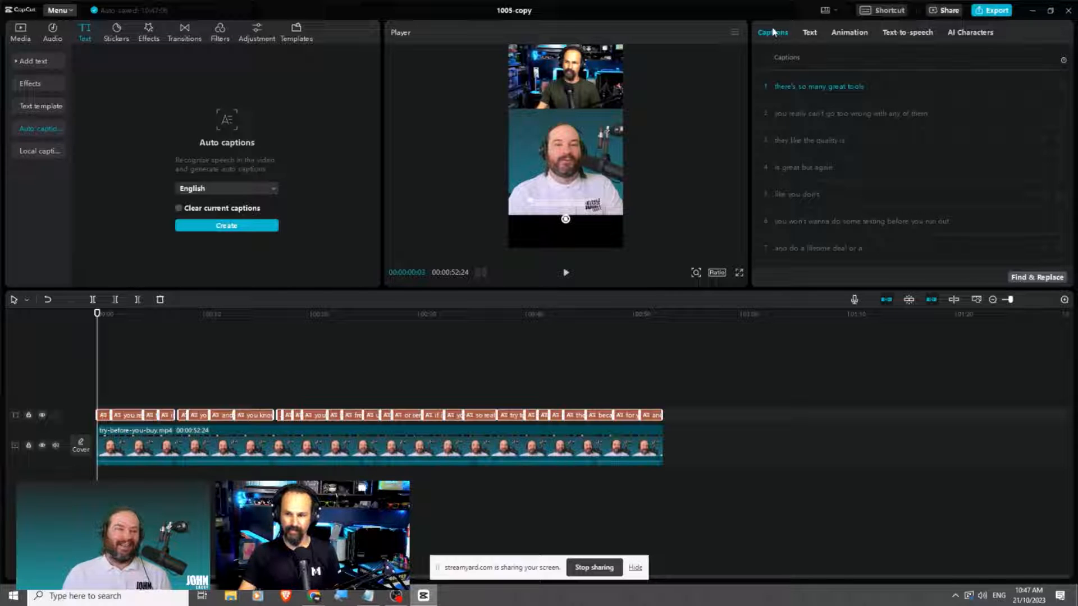
pyautogui.click(906, 86)
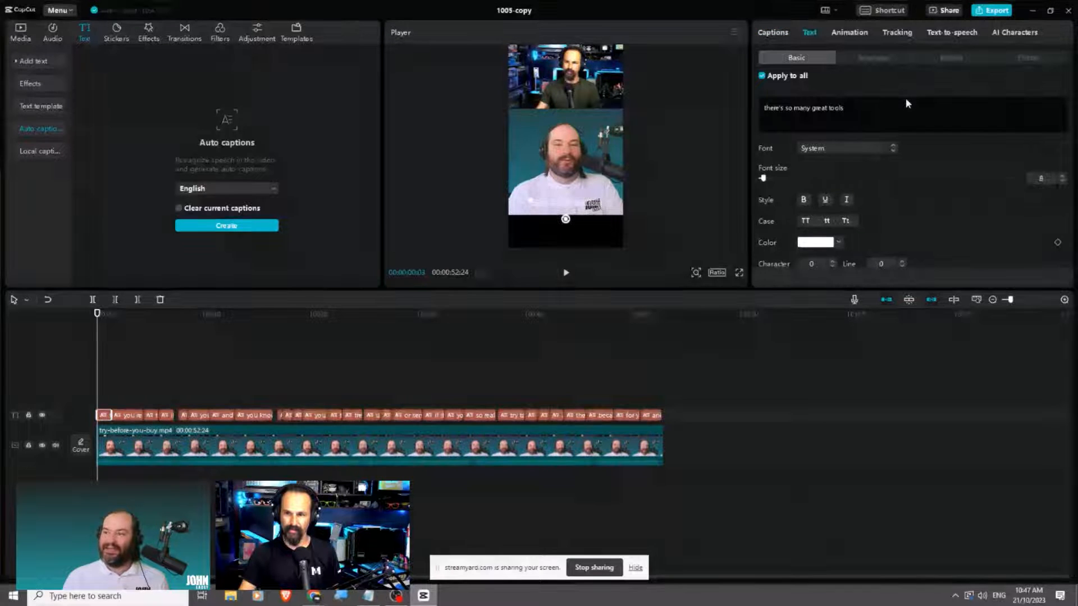
pyautogui.click(778, 33)
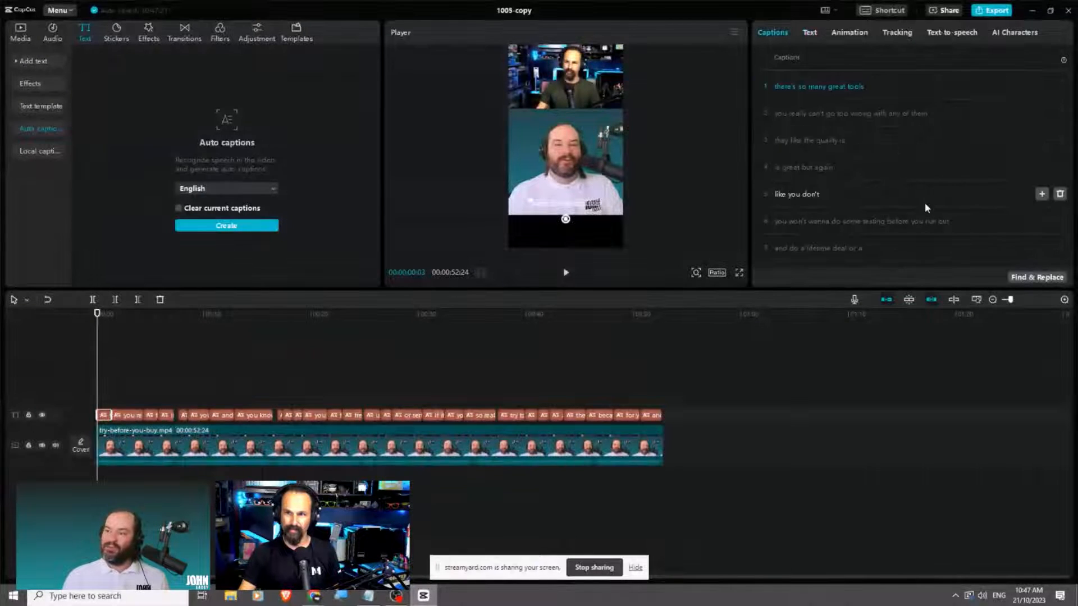
pyautogui.scroll(-5, 925, 202)
pyautogui.scroll(5, 926, 207)
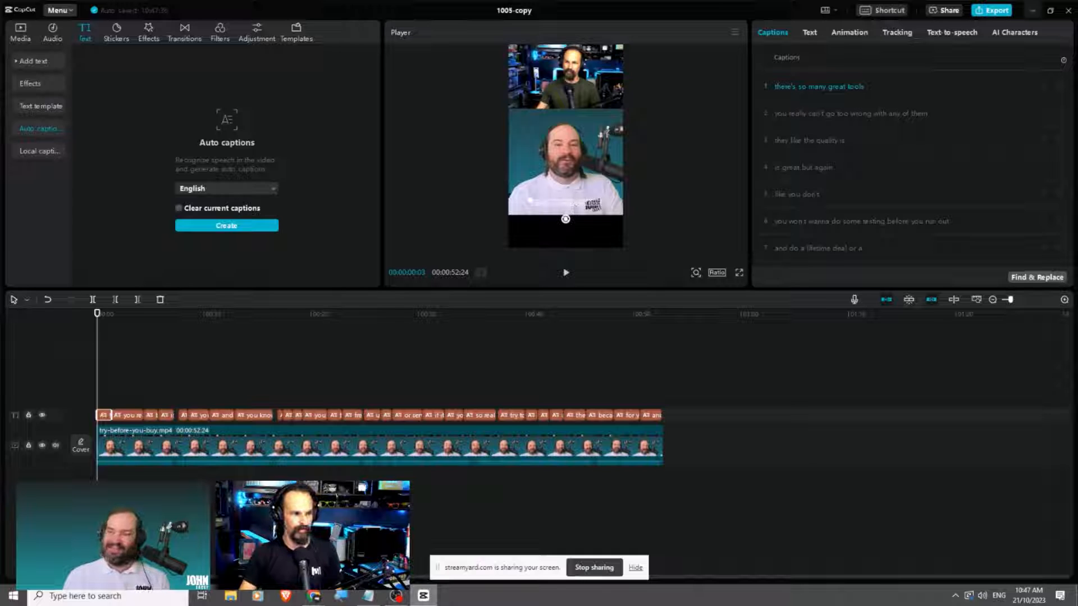
# Set the font size of all captions to 11
pyautogui.click(811, 34)
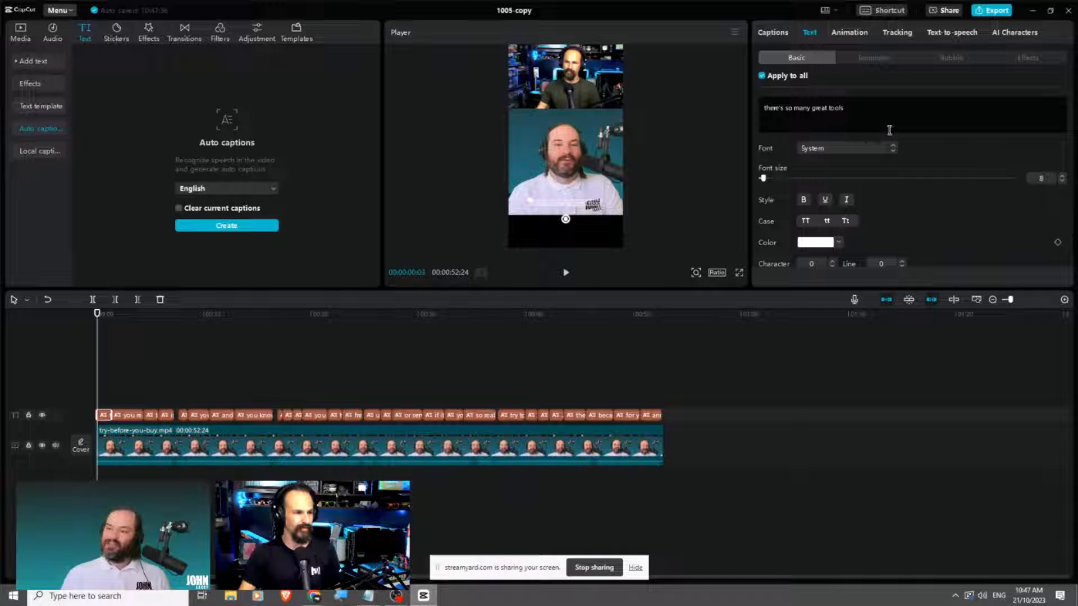
pyautogui.click(876, 148)
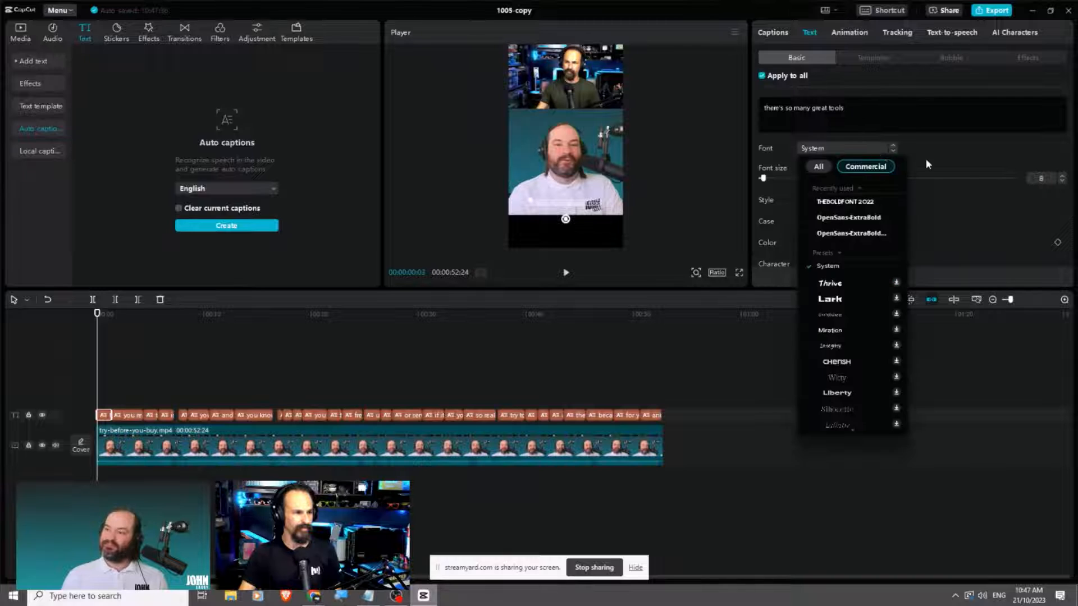
pyautogui.click(926, 160)
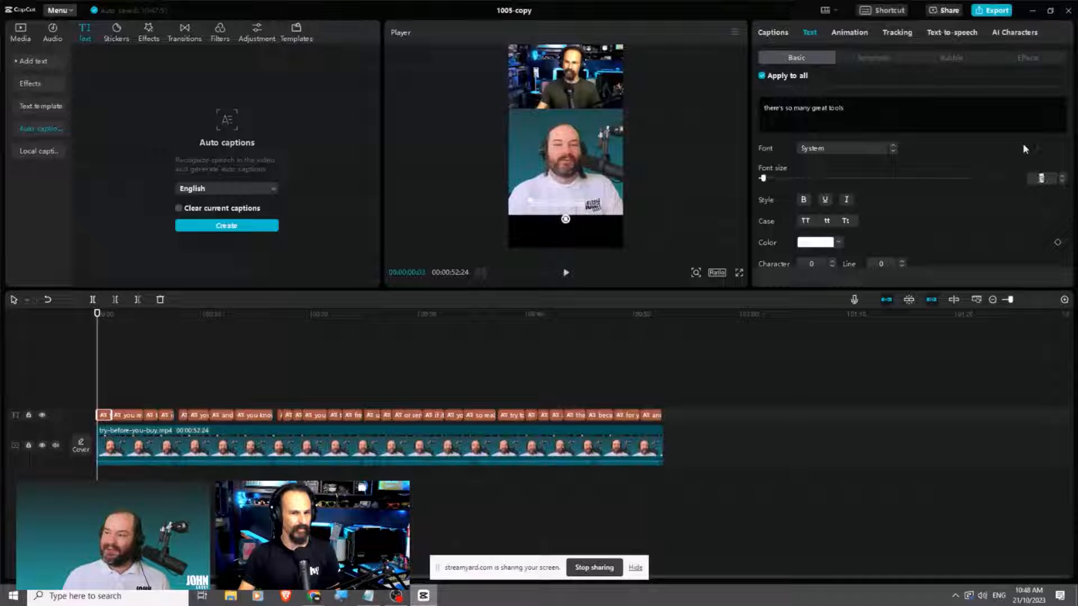
pyautogui.write('11')
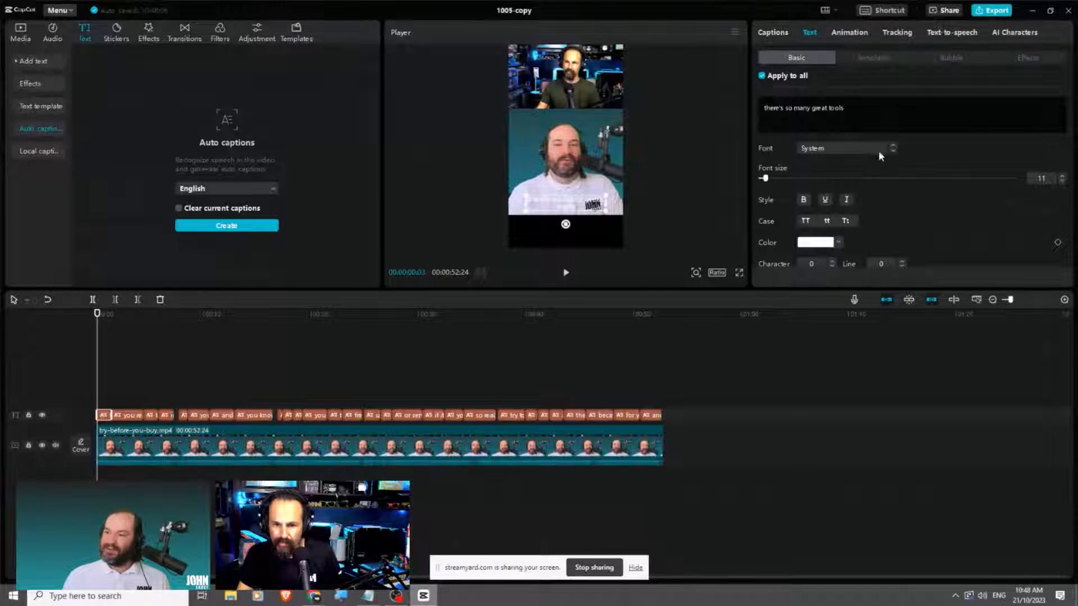
# Try THEBOLDFONT 2022 on the captions and set their font to OpenSans-ExtraBold
pyautogui.click(878, 151)
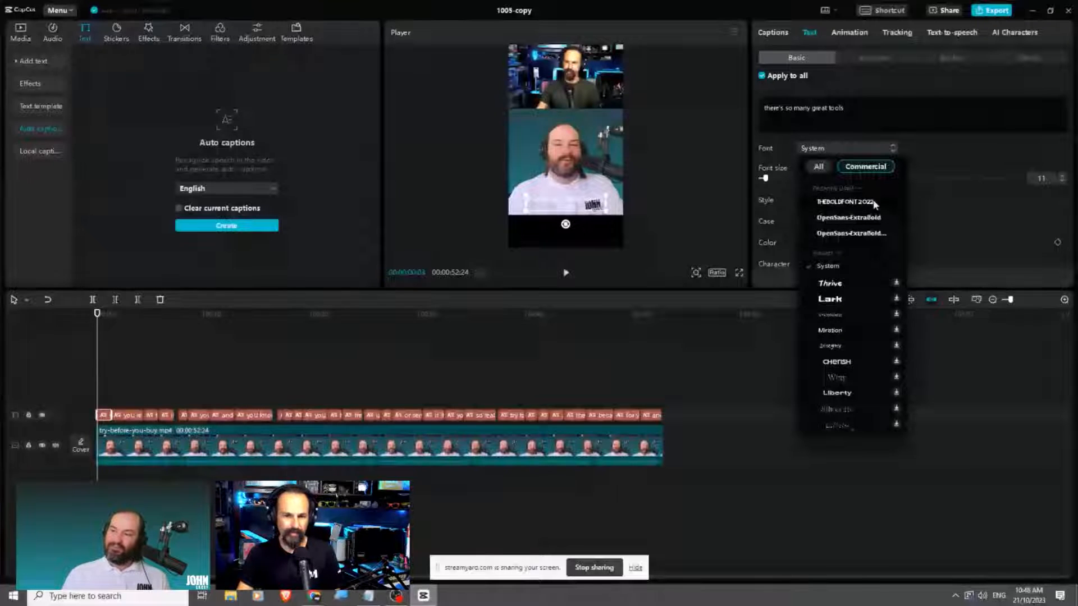
pyautogui.click(873, 203)
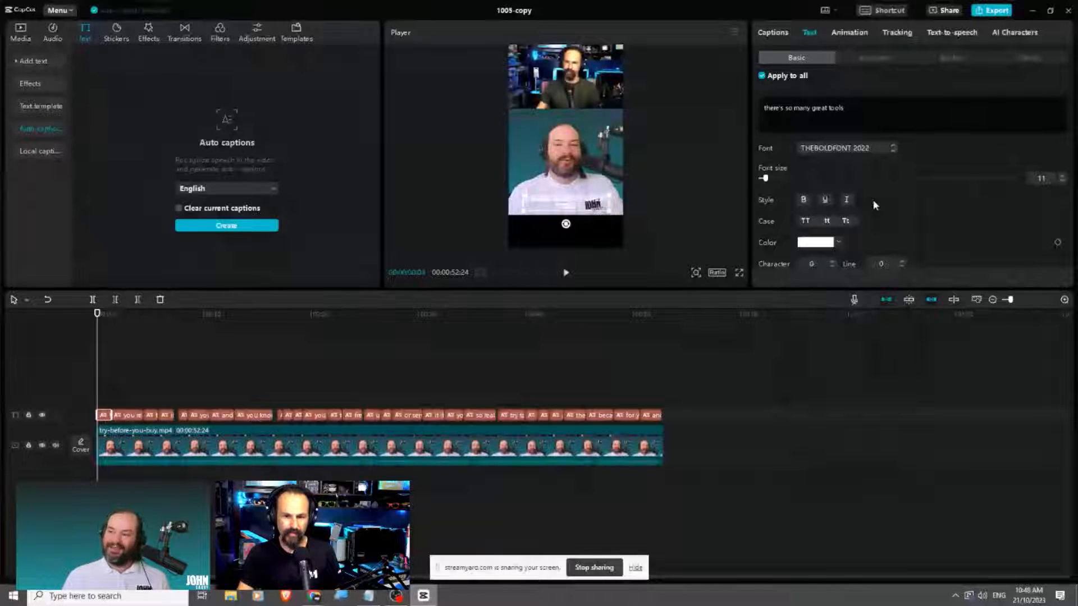
pyautogui.click(873, 146)
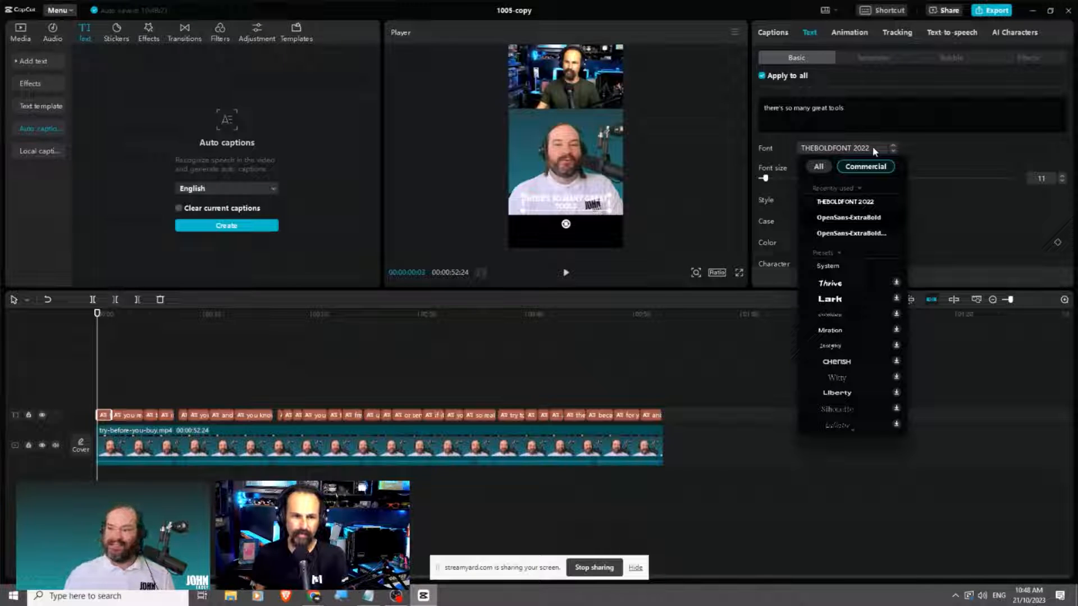
pyautogui.click(865, 218)
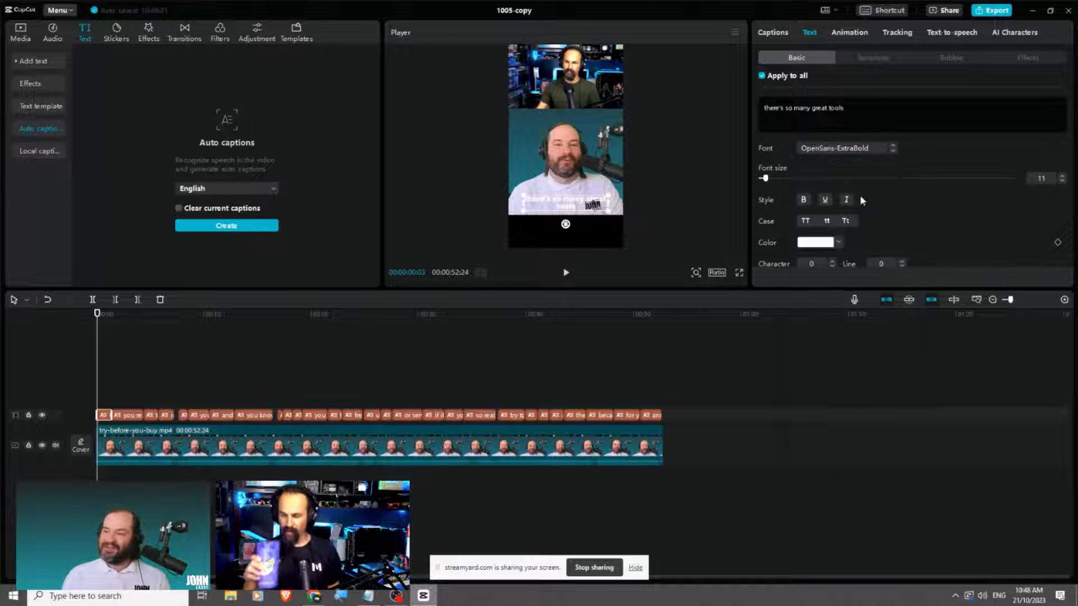
# Try black and red as the text color for all captions
pyautogui.scroll(-2, 984, 185)
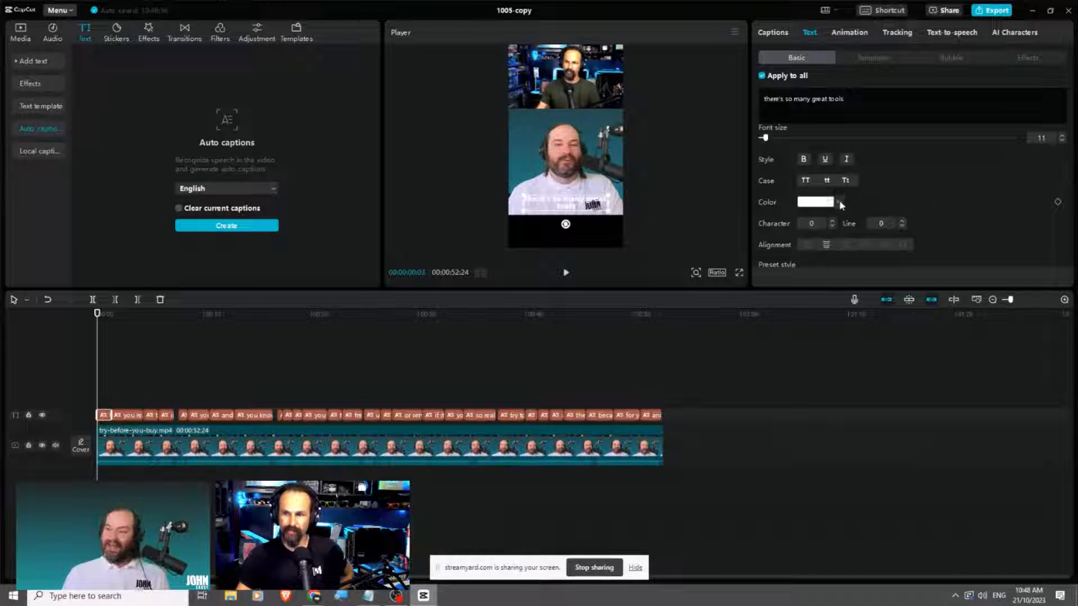
pyautogui.click(838, 202)
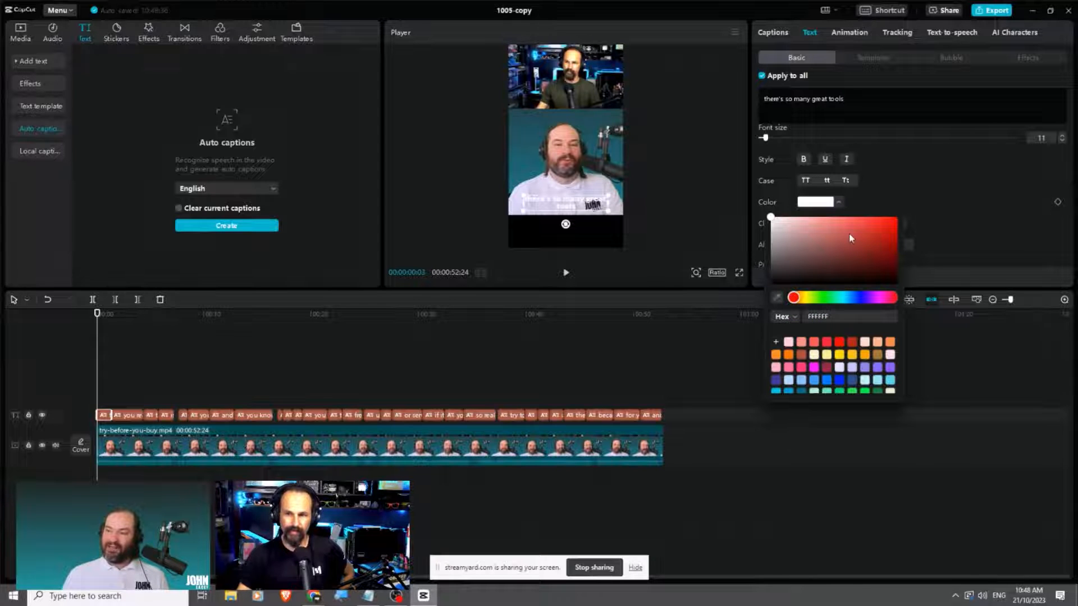
pyautogui.moveTo(849, 233)
pyautogui.mouseDown()
pyautogui.moveTo(905, 268)
pyautogui.moveTo(906, 284)
pyautogui.mouseUp()
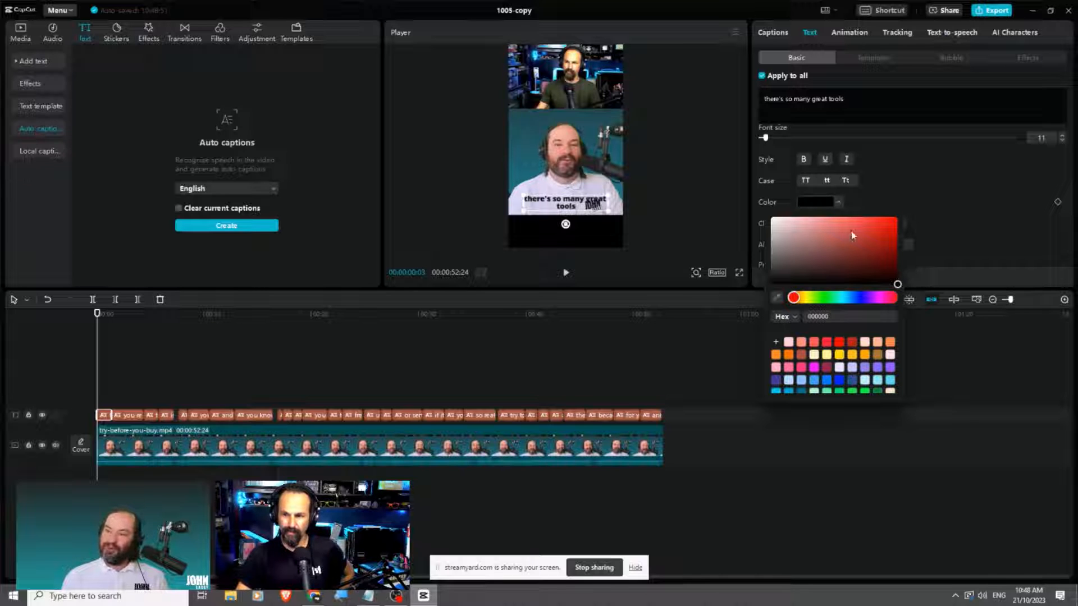
pyautogui.moveTo(849, 232); pyautogui.dragTo(938, 206)
pyautogui.click(995, 166)
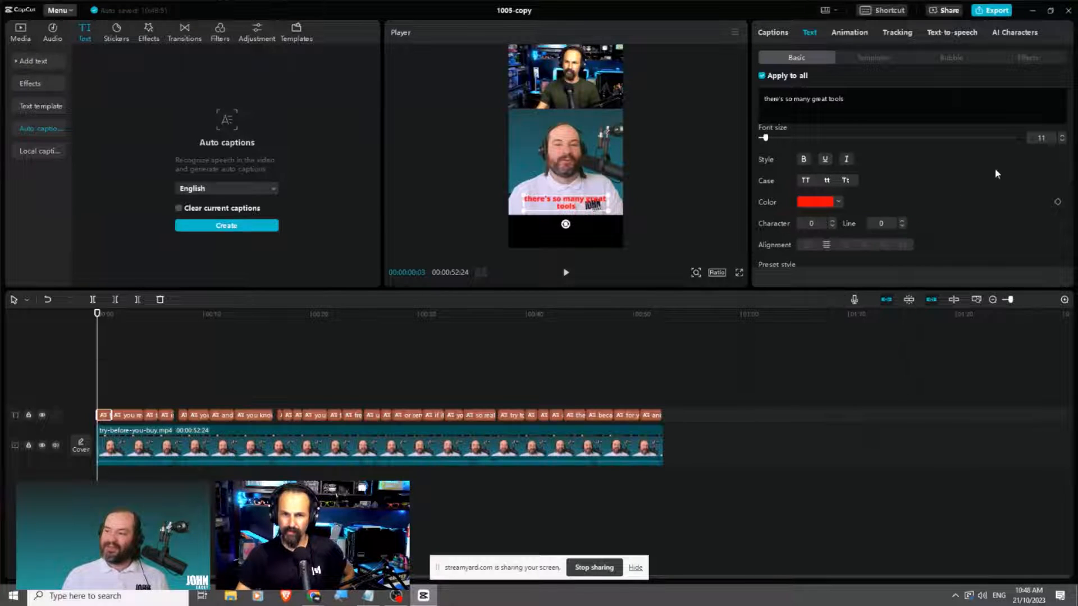
# Apply the preset style with white text and a dark blue outline to all captions
pyautogui.scroll(-1, 995, 180)
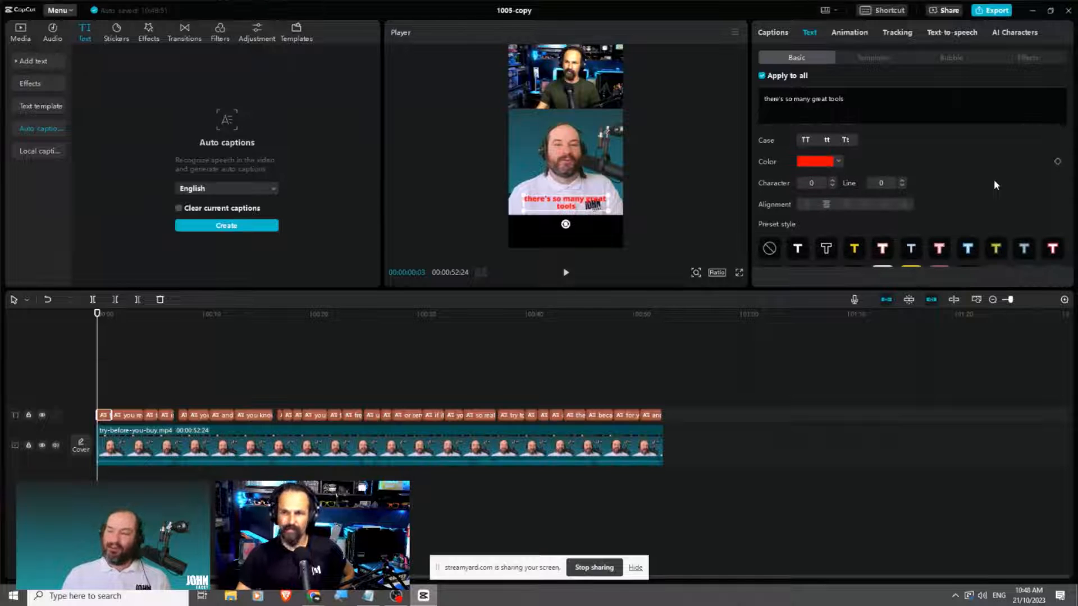
pyautogui.scroll(-2, 993, 174)
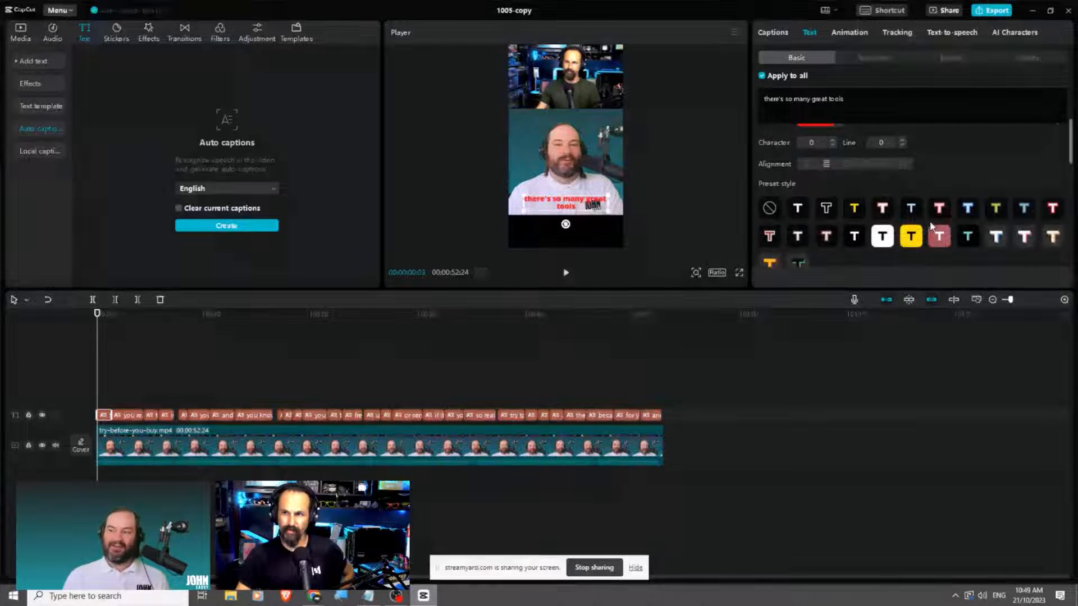
pyautogui.scroll(-1, 949, 236)
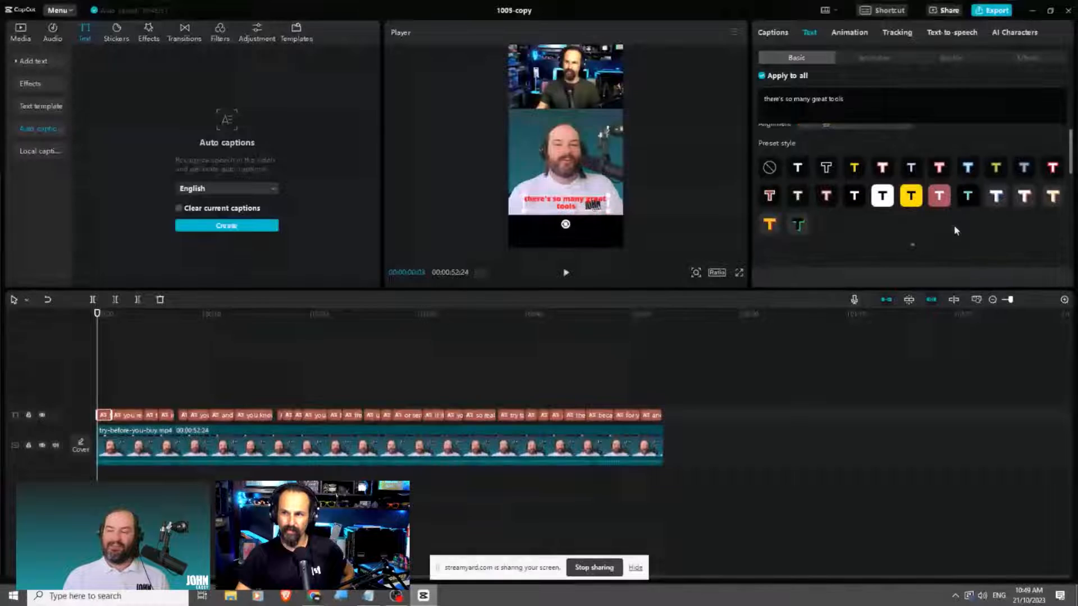
pyautogui.click(911, 169)
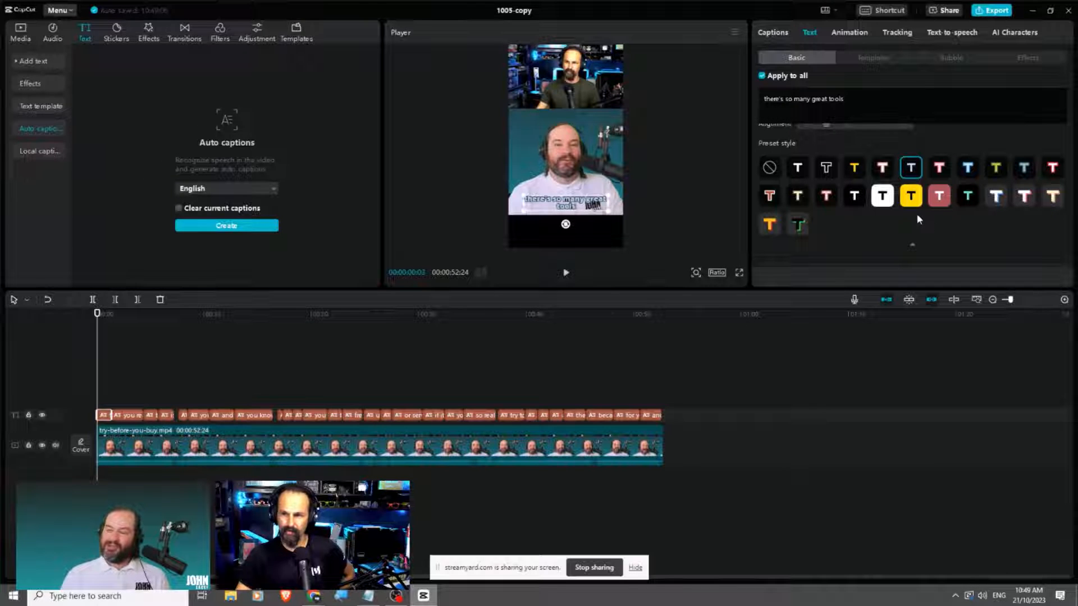
# Set the captions' vertical (Y) position to 0
pyautogui.scroll(-4, 917, 213)
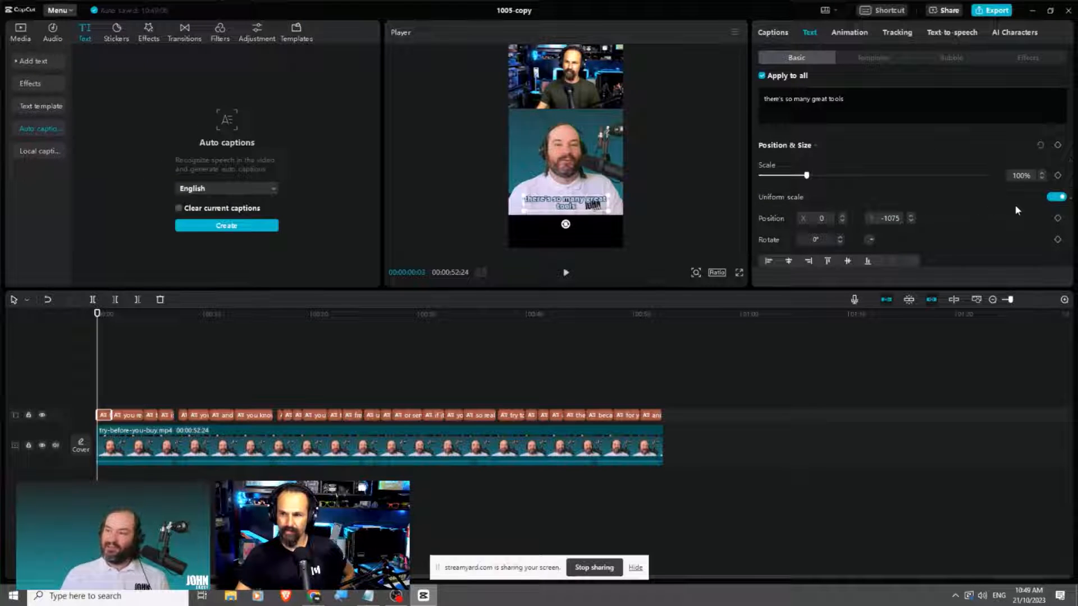
pyautogui.scroll(-2, 1019, 205)
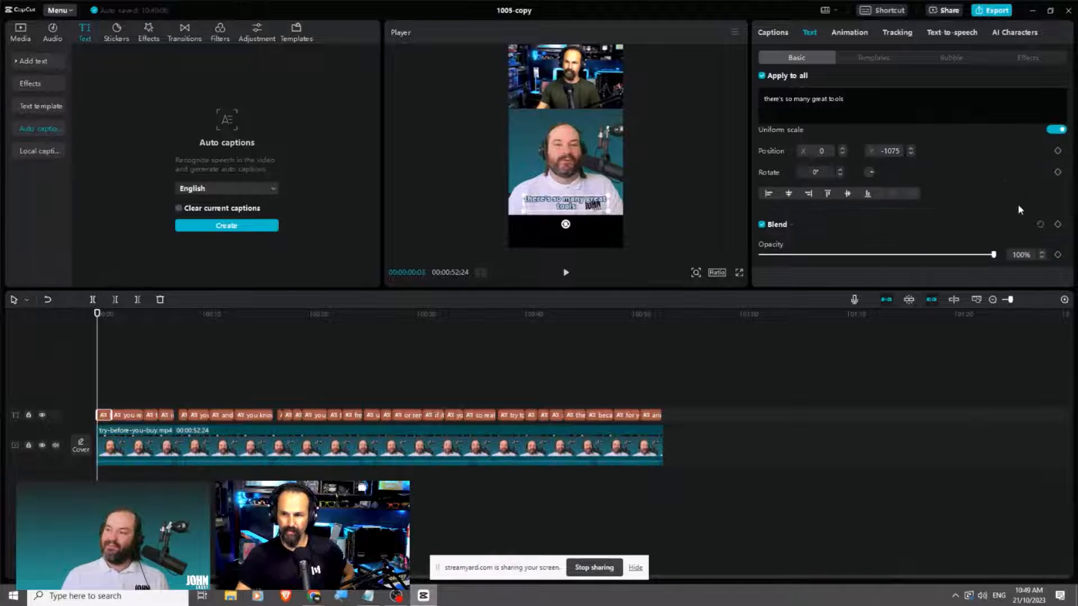
pyautogui.scroll(1, 1019, 205)
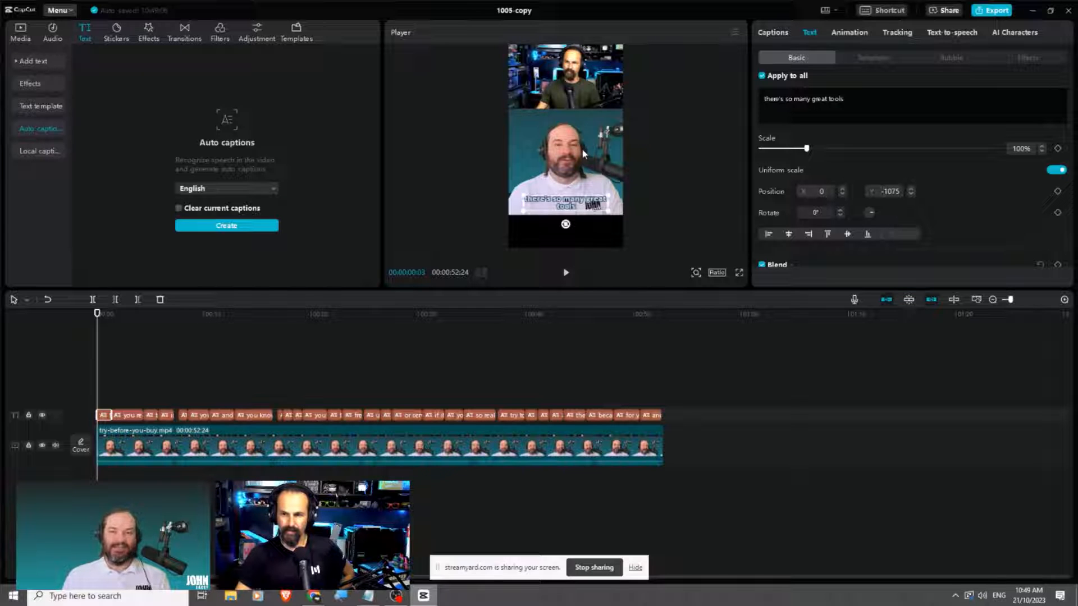
pyautogui.click(893, 191)
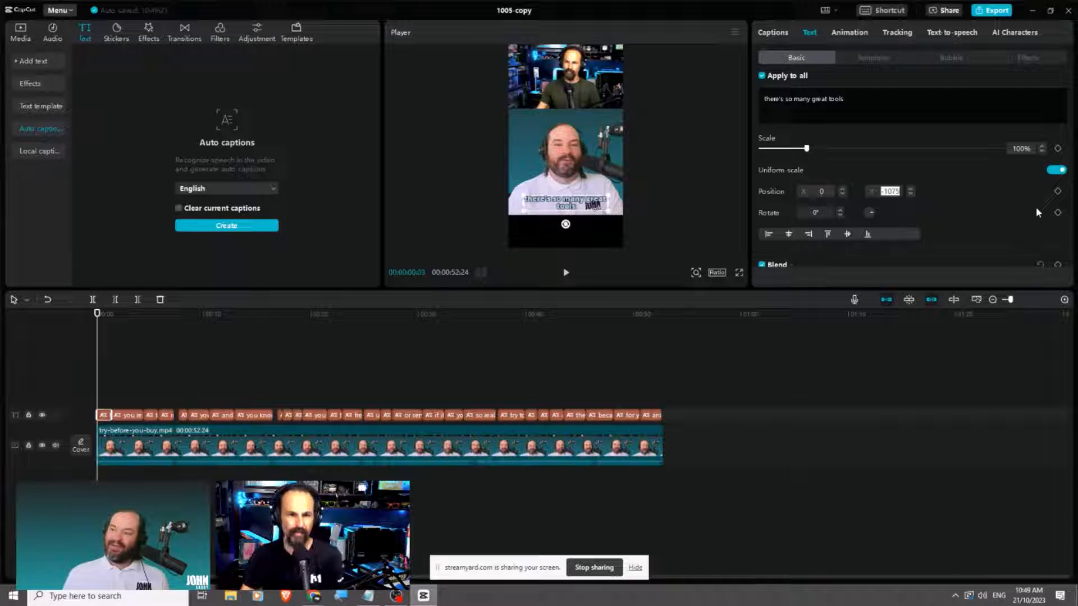
pyautogui.write('0')
pyautogui.press('Return')
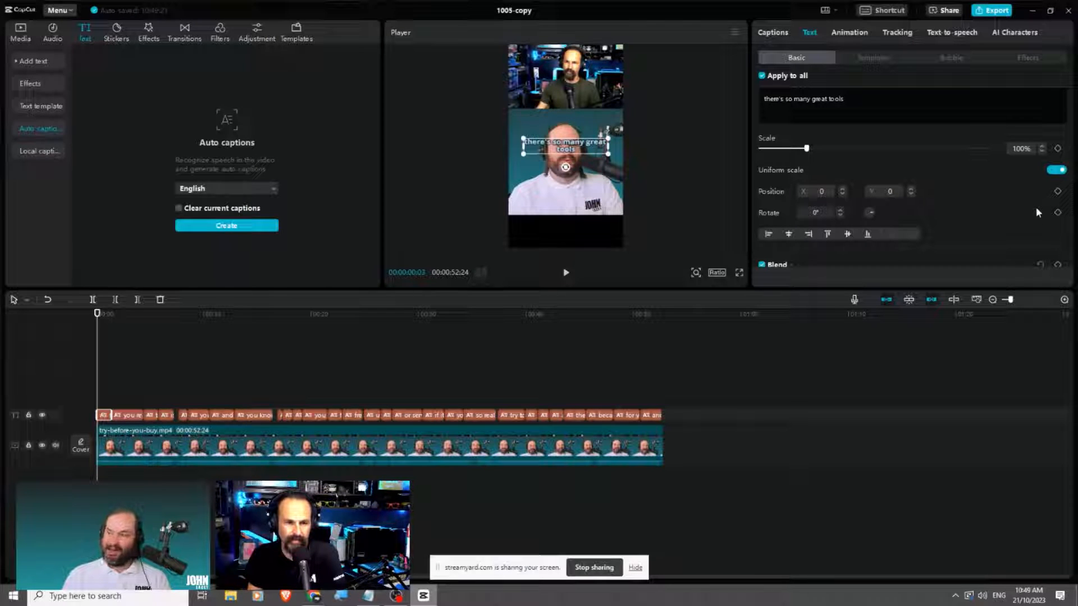
# Set the vertical (Y) position of all captions to 800 and deselect them
pyautogui.click(887, 191)
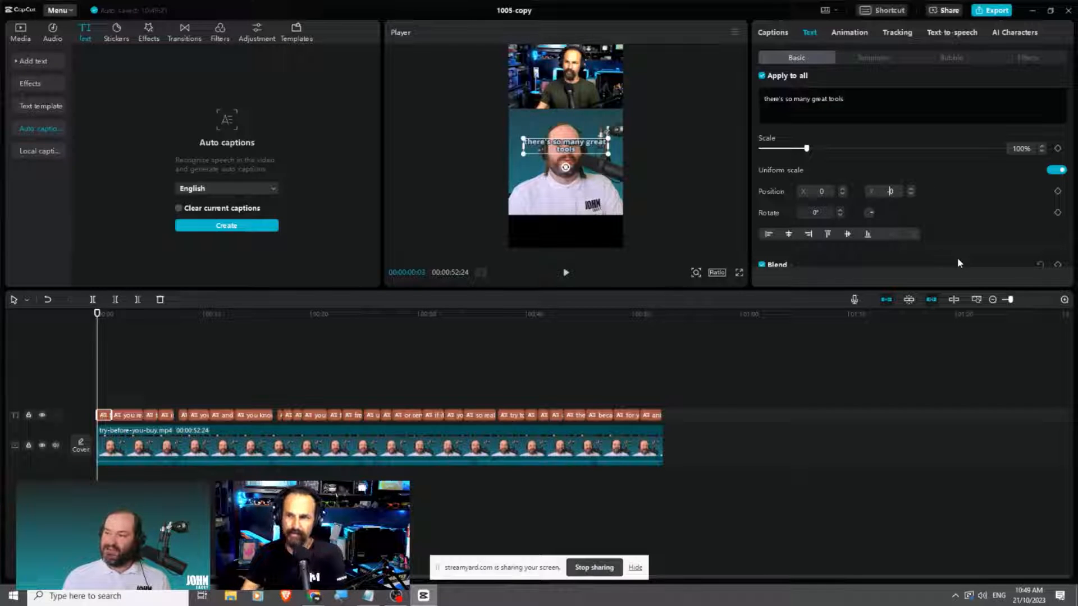
pyautogui.write('-30')
pyautogui.press('Return')
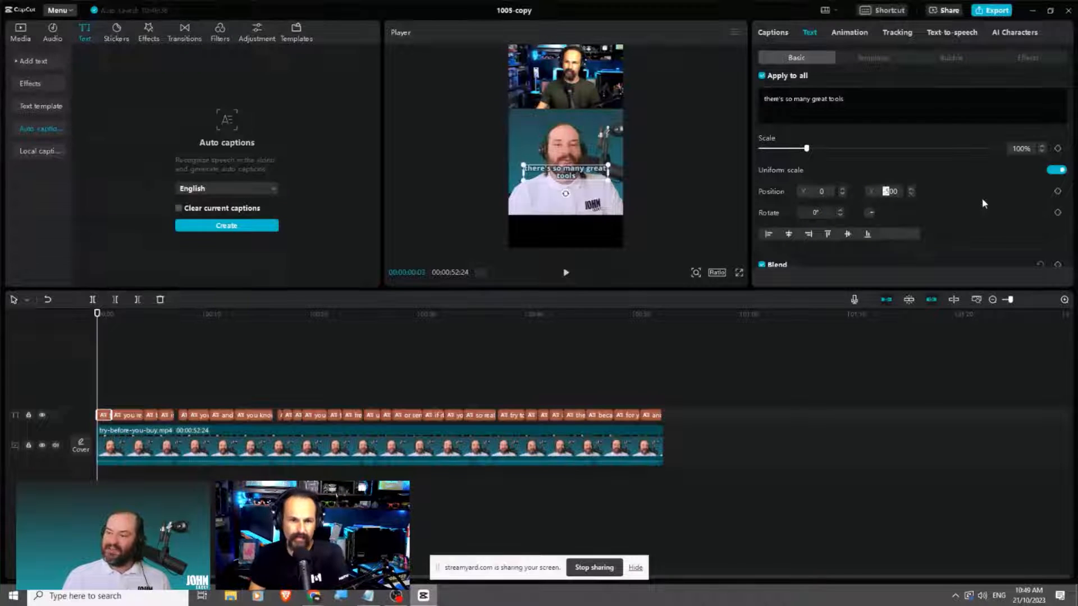
pyautogui.write('8')
pyautogui.press('Return')
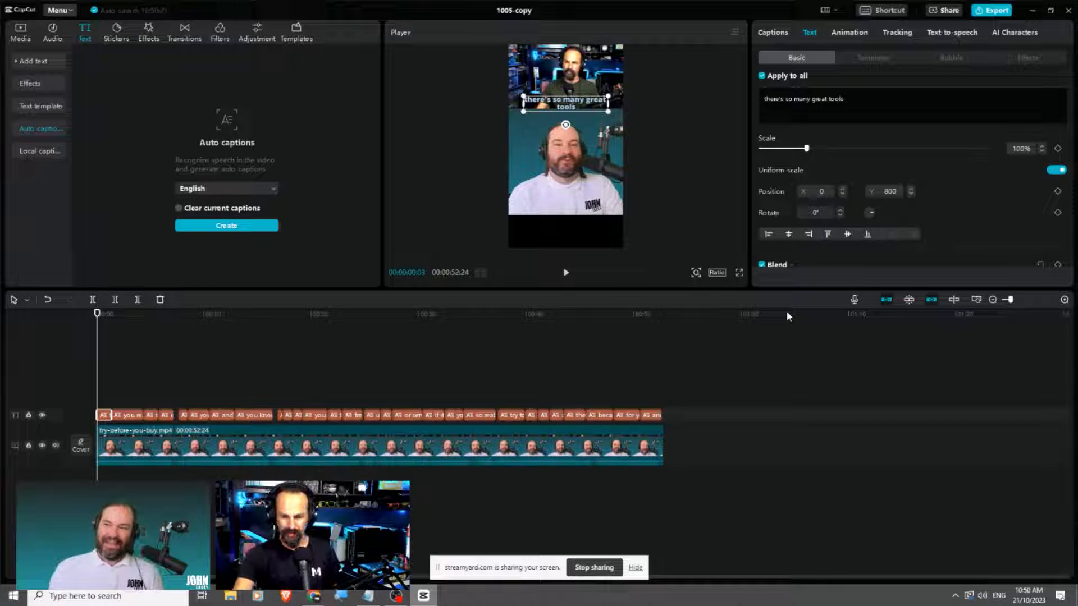
pyautogui.click(682, 129)
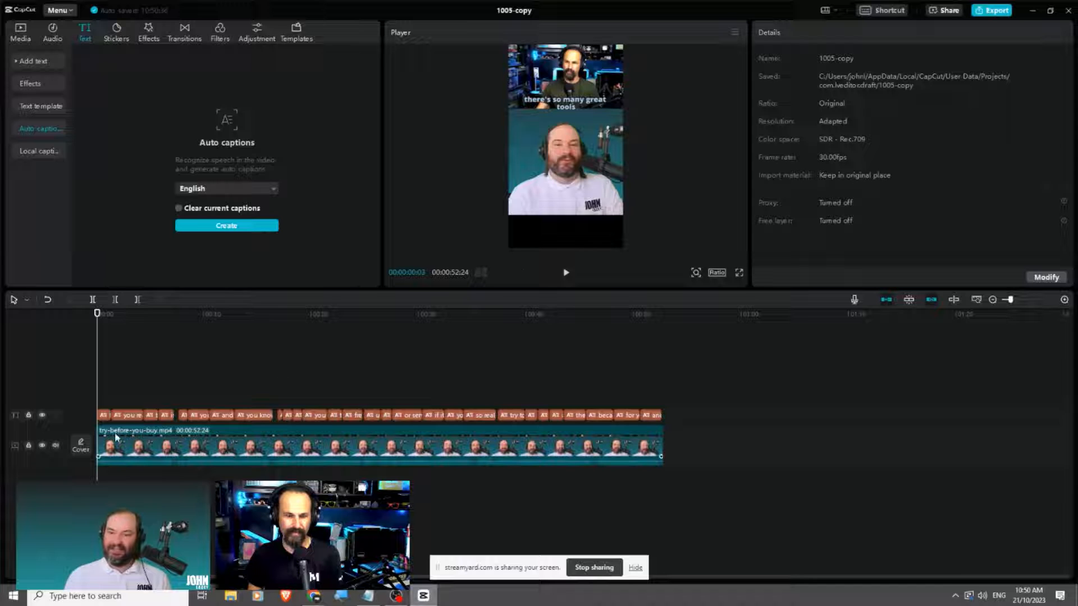
# Turn on the black background for all captions using the second background style, and review its size and offset settings
pyautogui.click(104, 415)
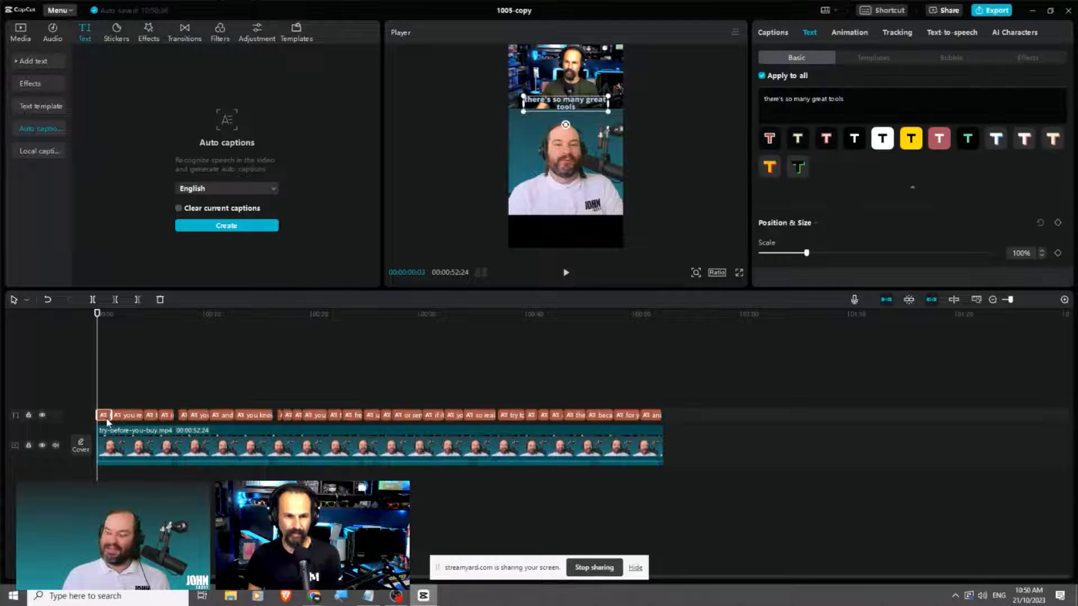
pyautogui.scroll(-4, 892, 223)
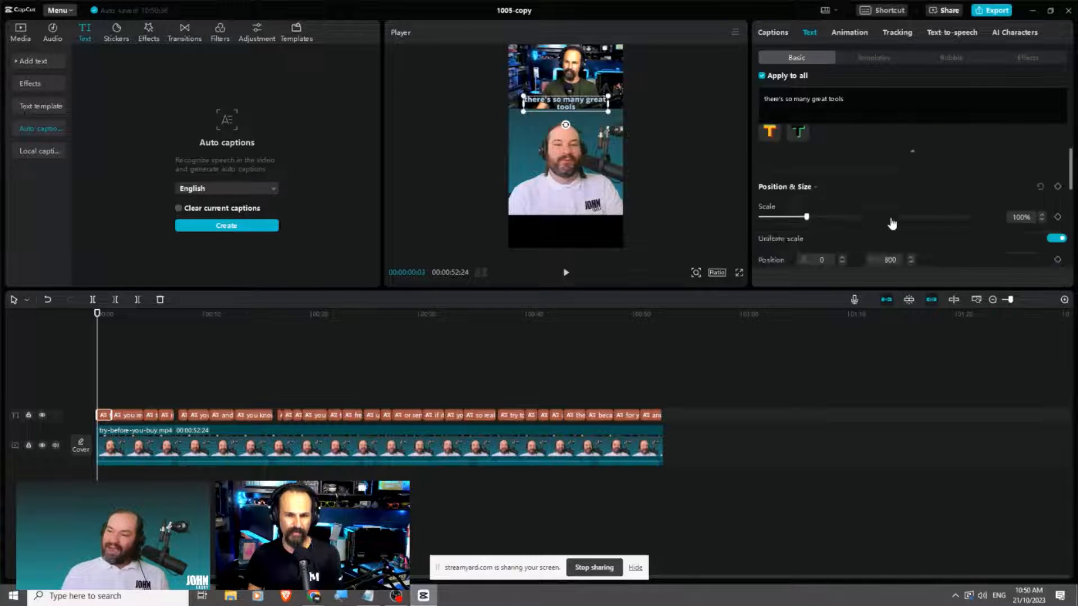
pyautogui.scroll(4, 911, 218)
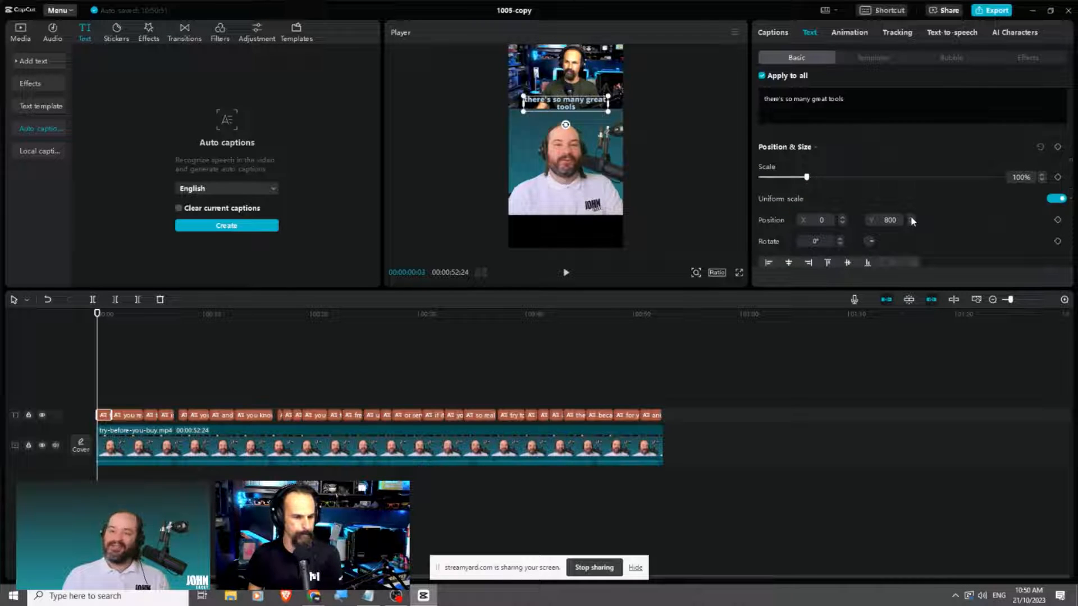
pyautogui.scroll(-5, 949, 216)
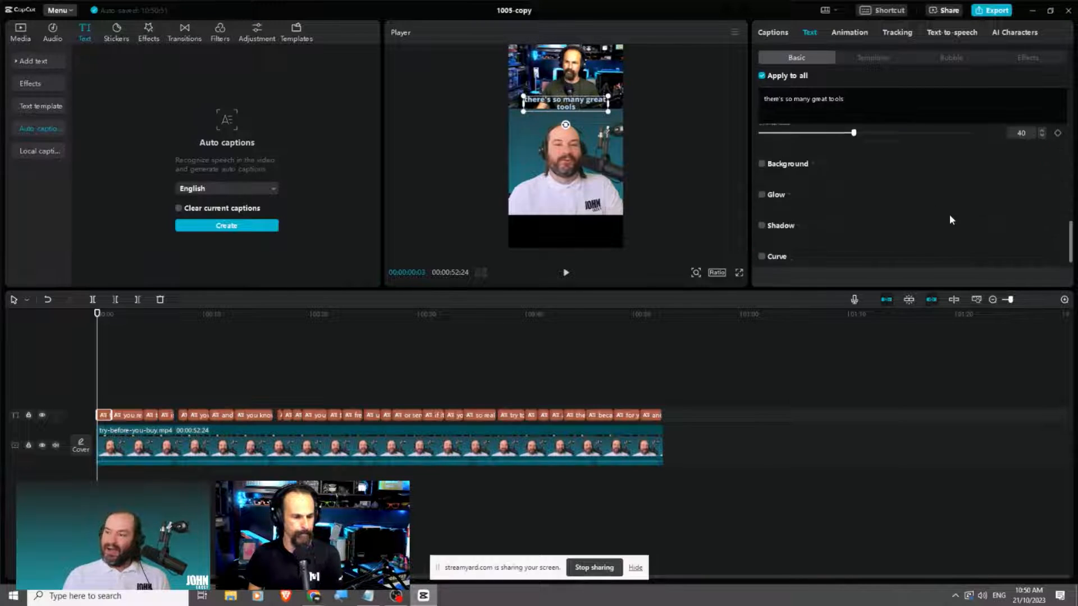
pyautogui.click(803, 153)
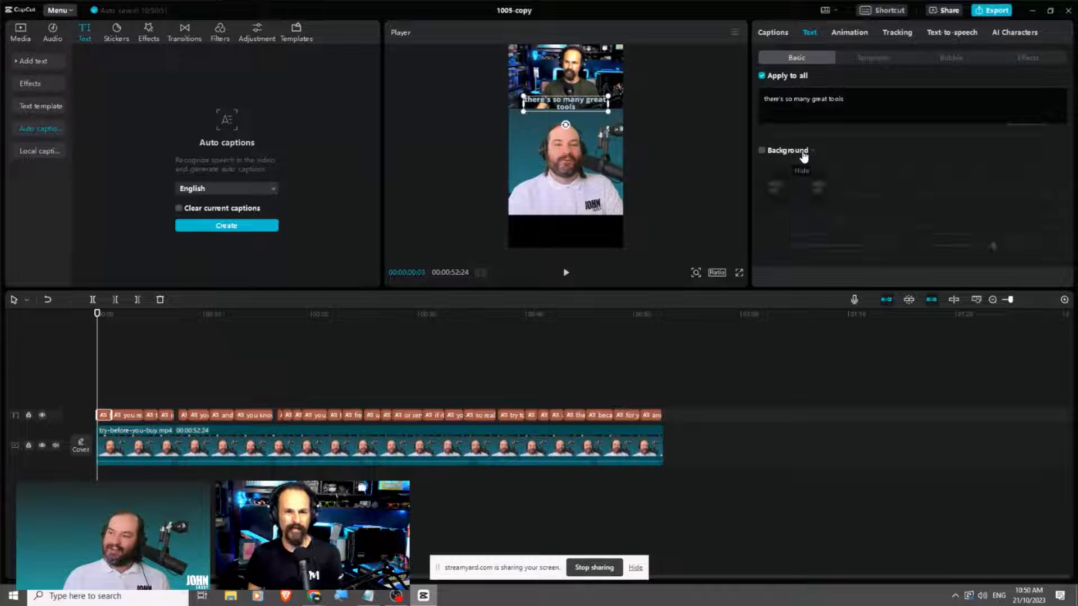
pyautogui.click(763, 151)
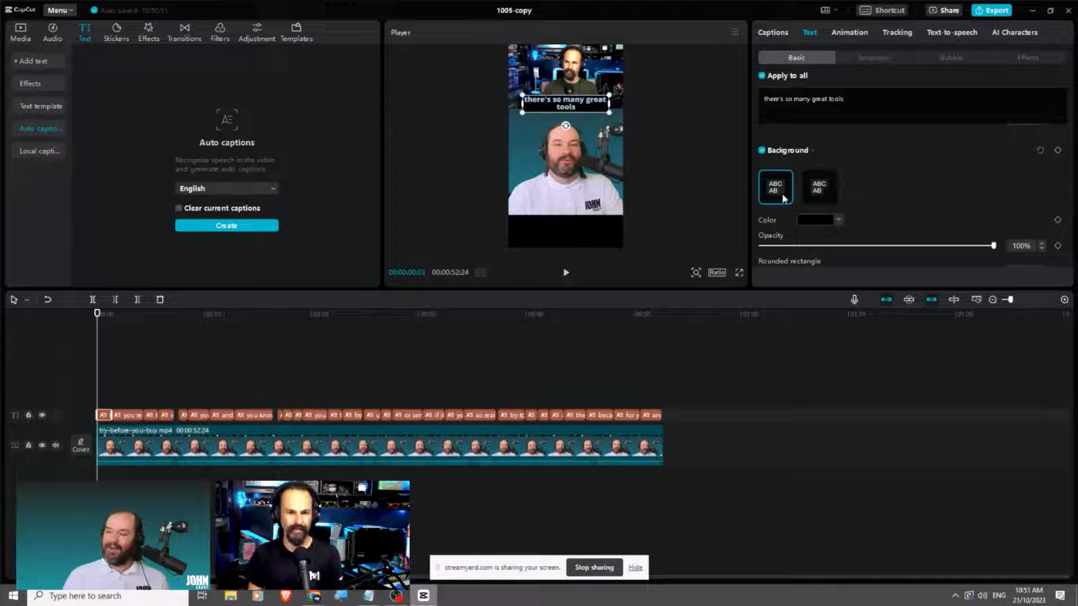
pyautogui.click(815, 187)
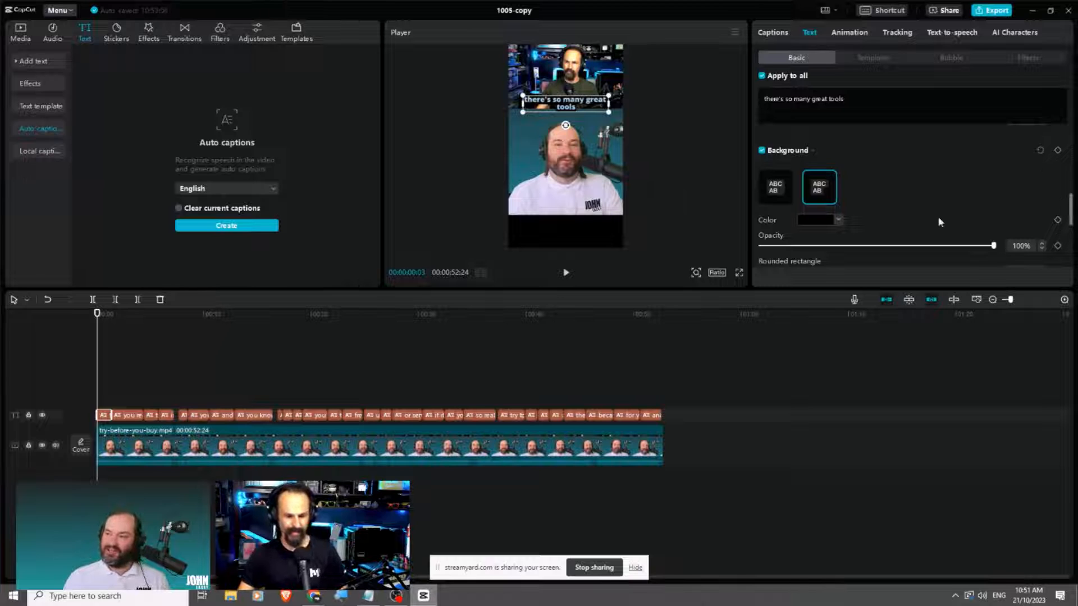
pyautogui.scroll(-3, 938, 218)
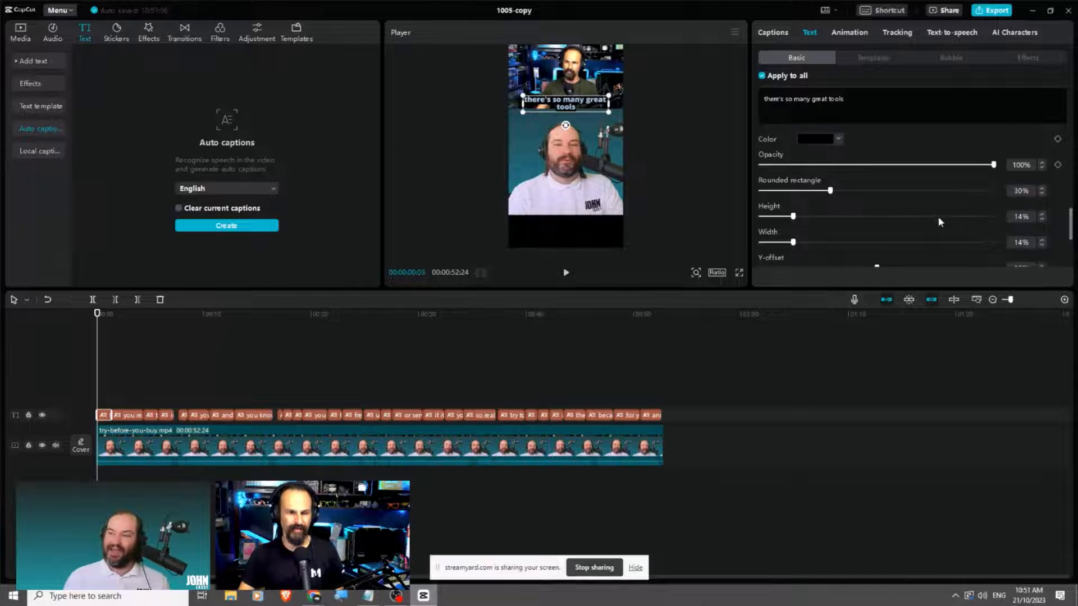
pyautogui.scroll(-3, 938, 217)
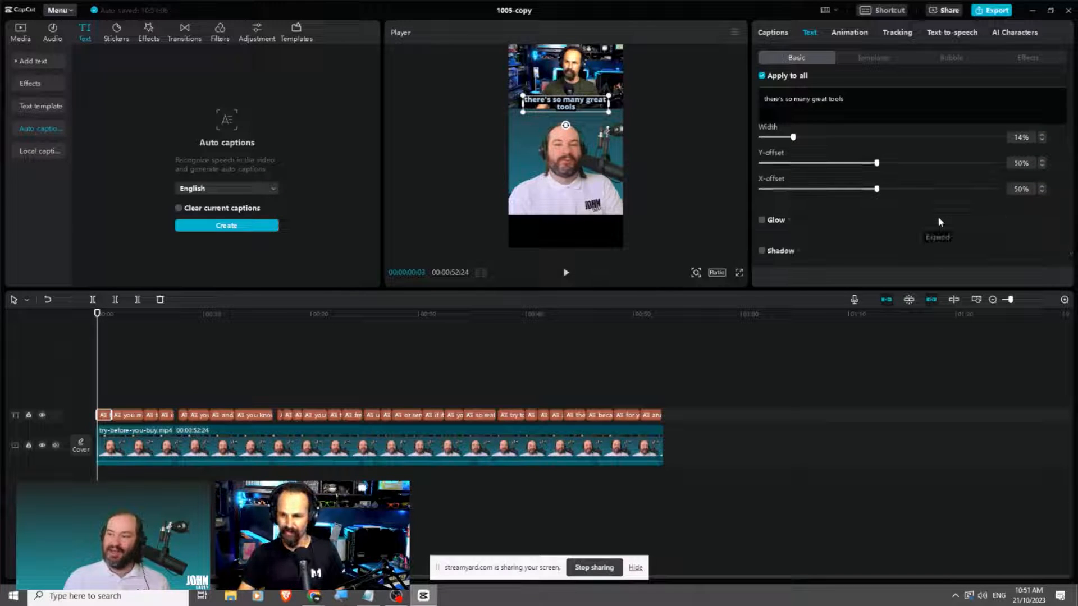
pyautogui.scroll(-1, 939, 218)
pyautogui.scroll(10, 937, 217)
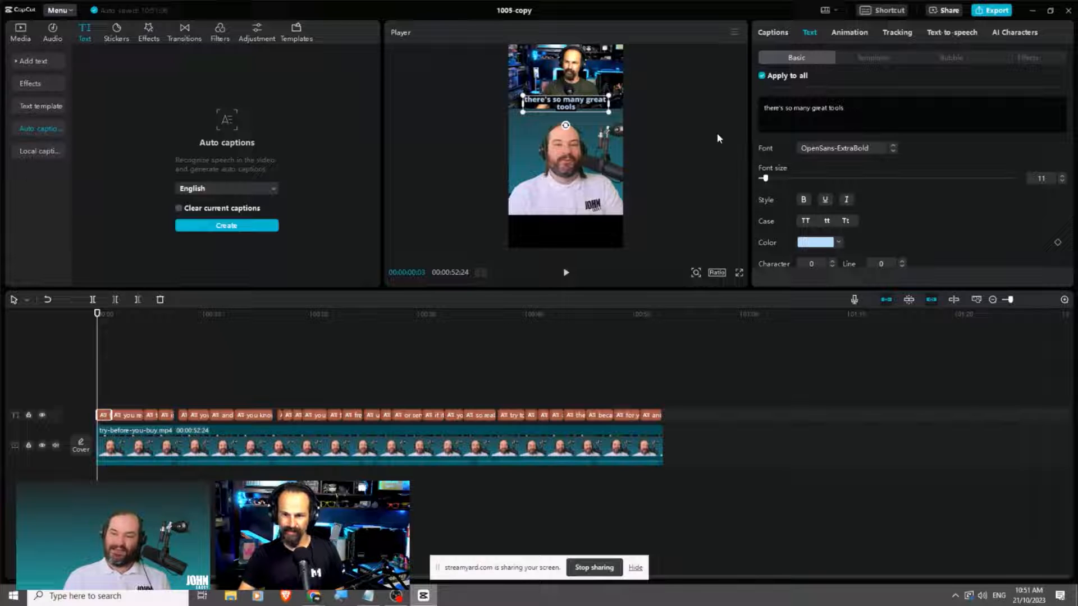
pyautogui.click(705, 238)
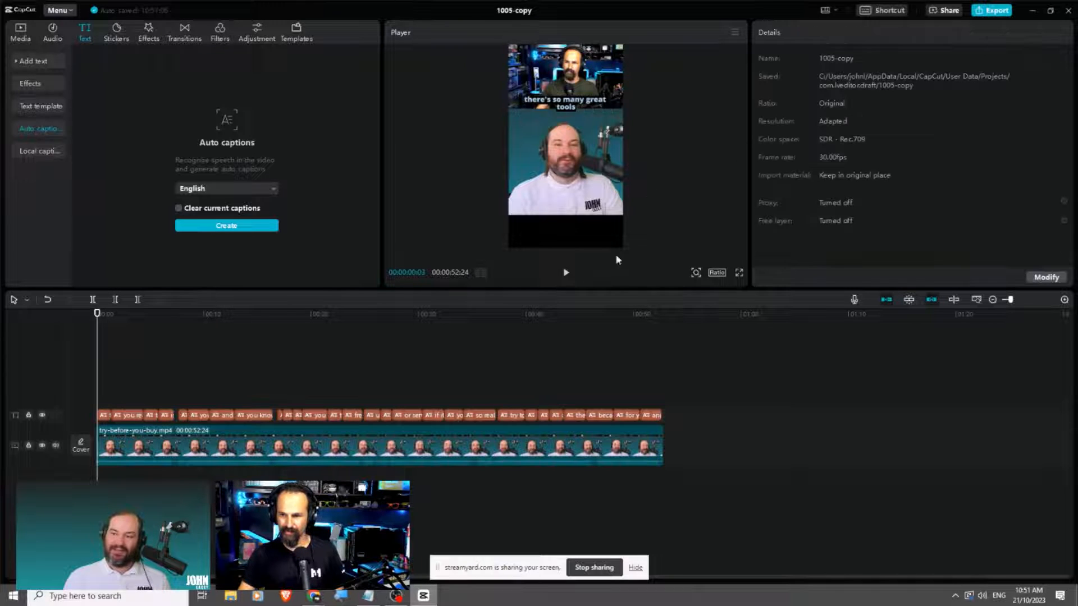
# Play the video to preview the captions with their background, and check the captions at about 39 seconds
pyautogui.click(566, 272)
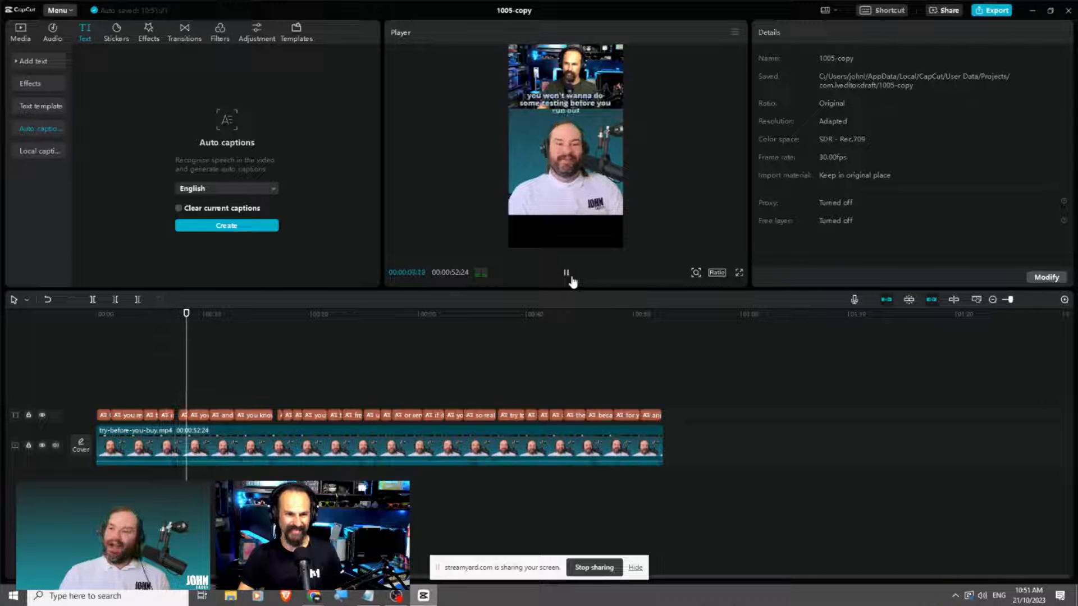
pyautogui.click(570, 279)
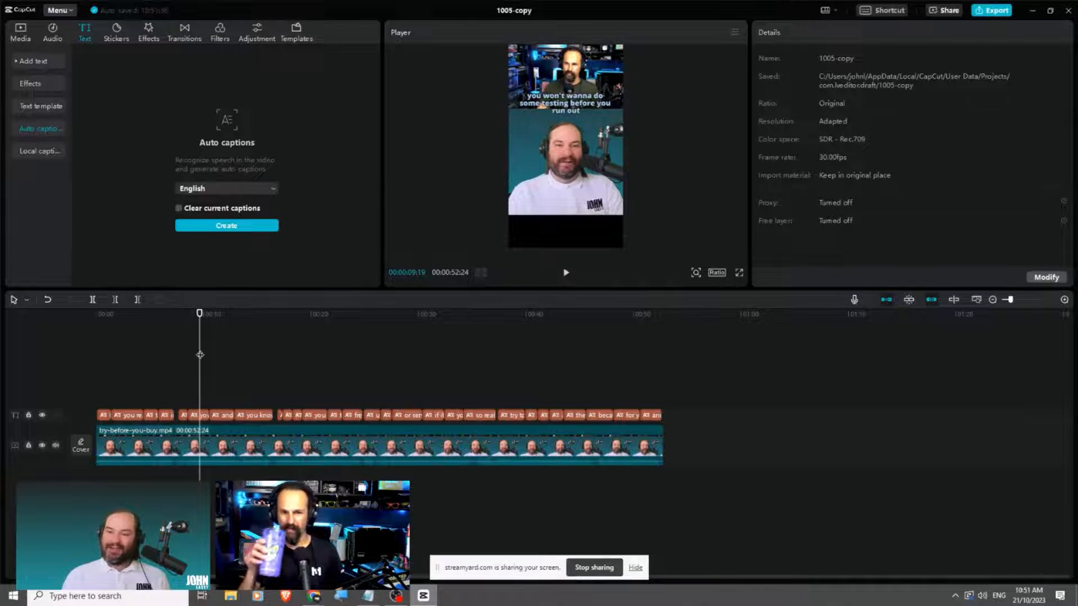
pyautogui.moveTo(199, 313); pyautogui.dragTo(526, 324)
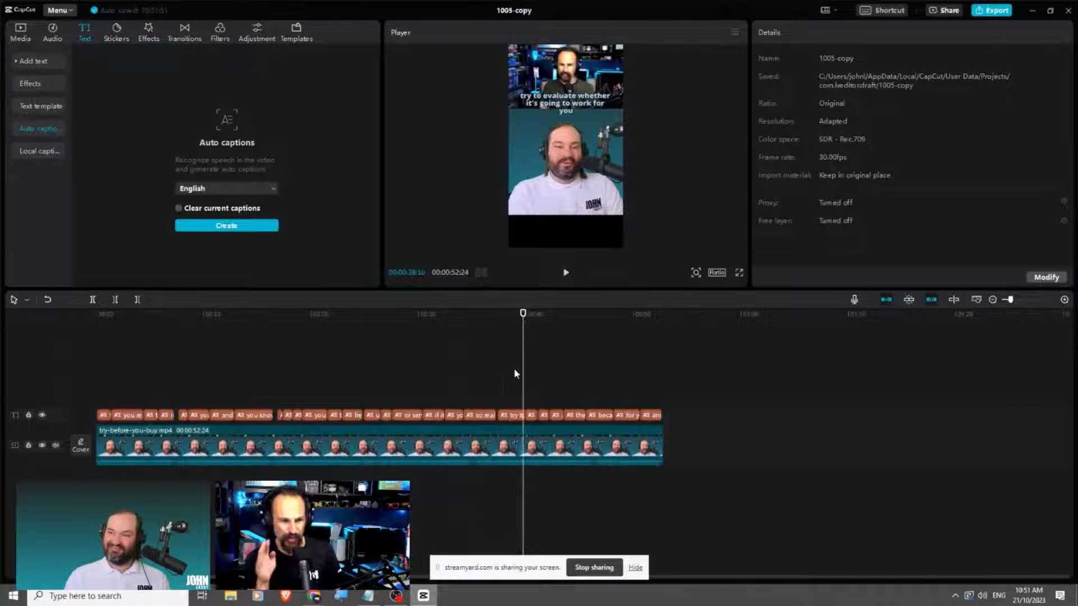
# Split the caption "you won't wanna do some testing before you run out" into two captions after "testing"
pyautogui.click(518, 416)
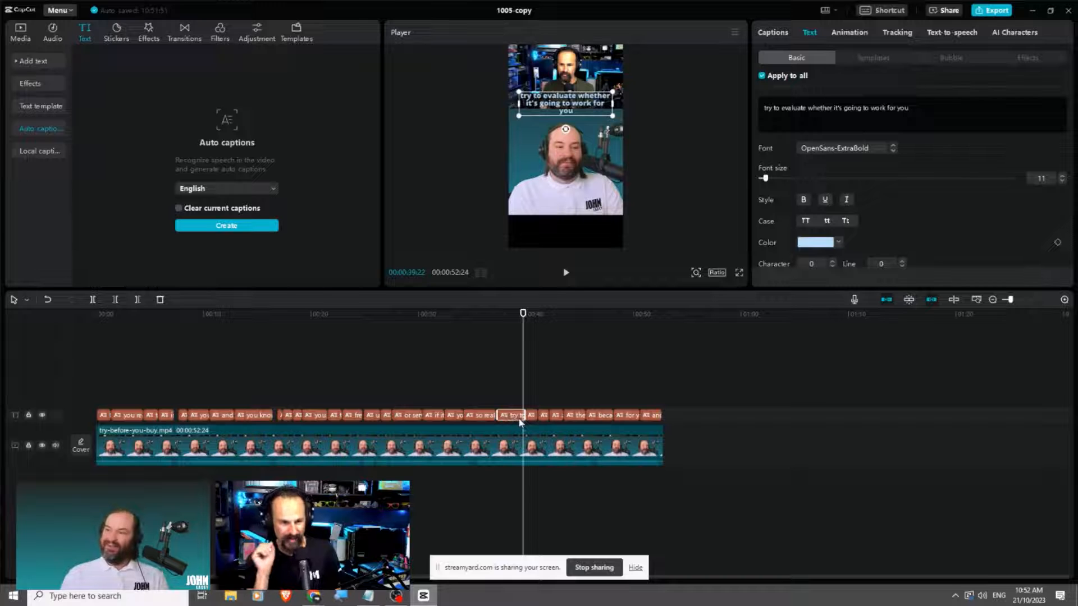
pyautogui.click(770, 34)
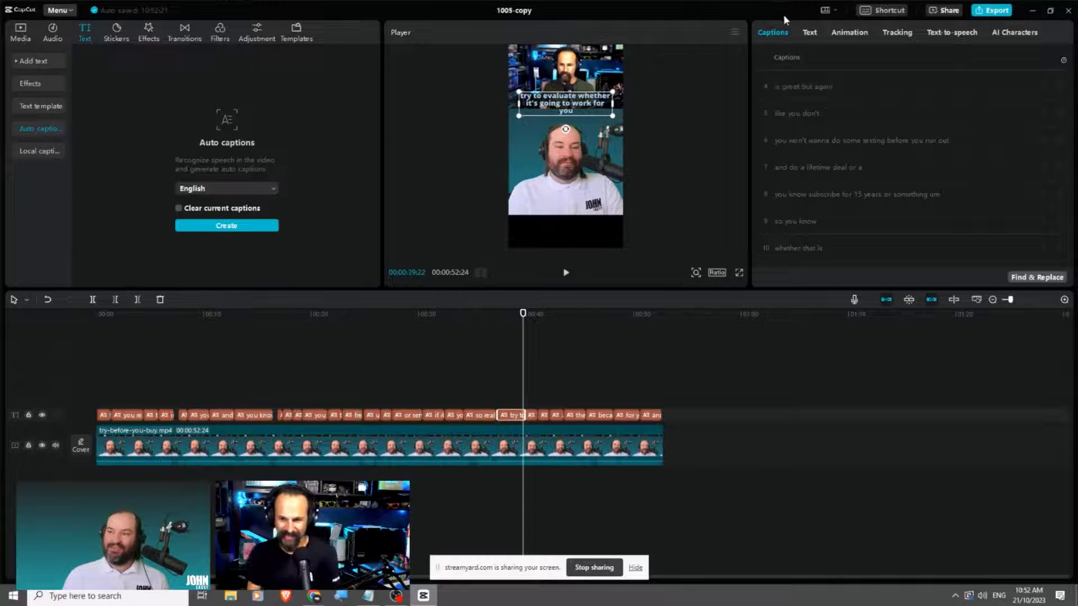
pyautogui.click(846, 146)
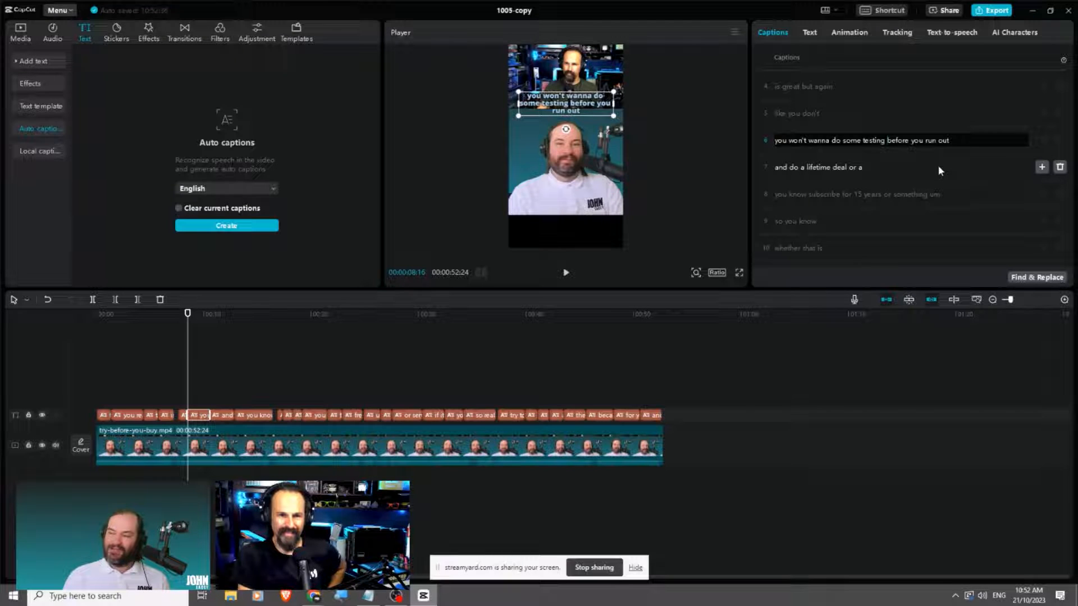
pyautogui.press('Return')
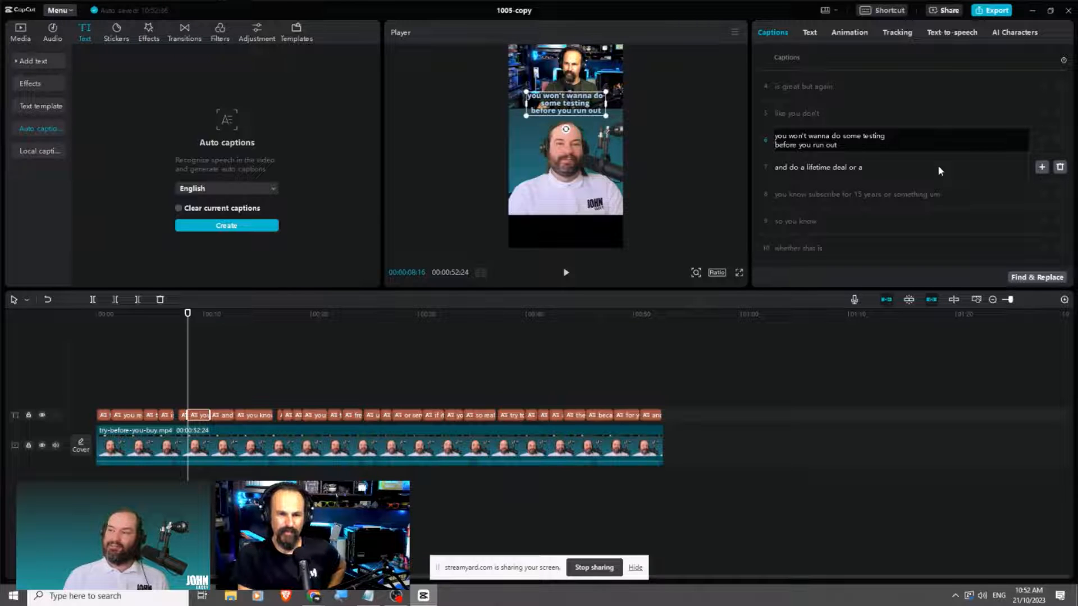
pyautogui.hotkey('ctrl', 'z')
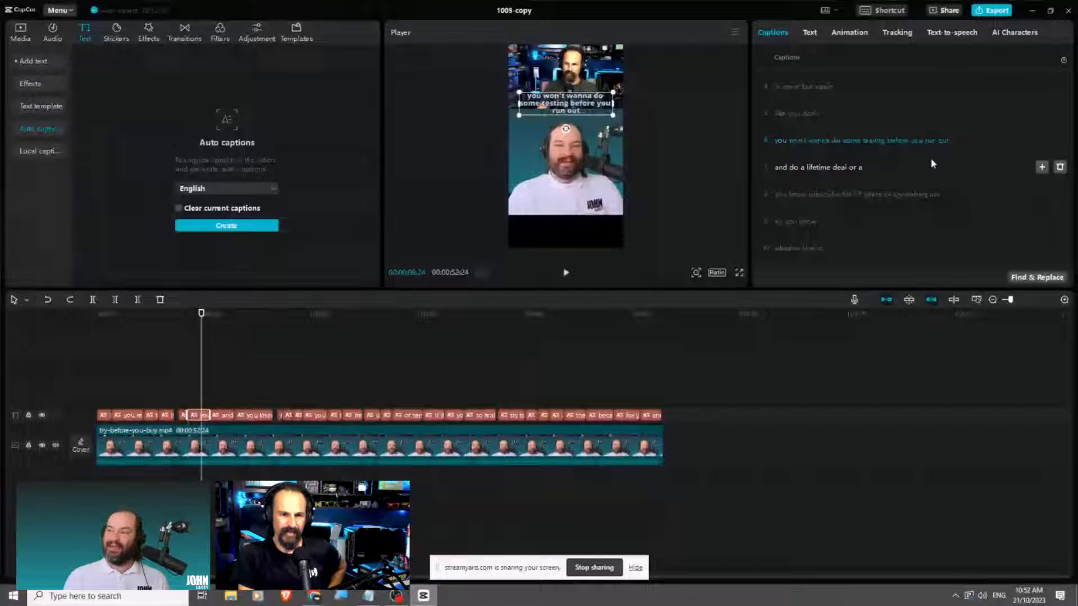
pyautogui.click(887, 143)
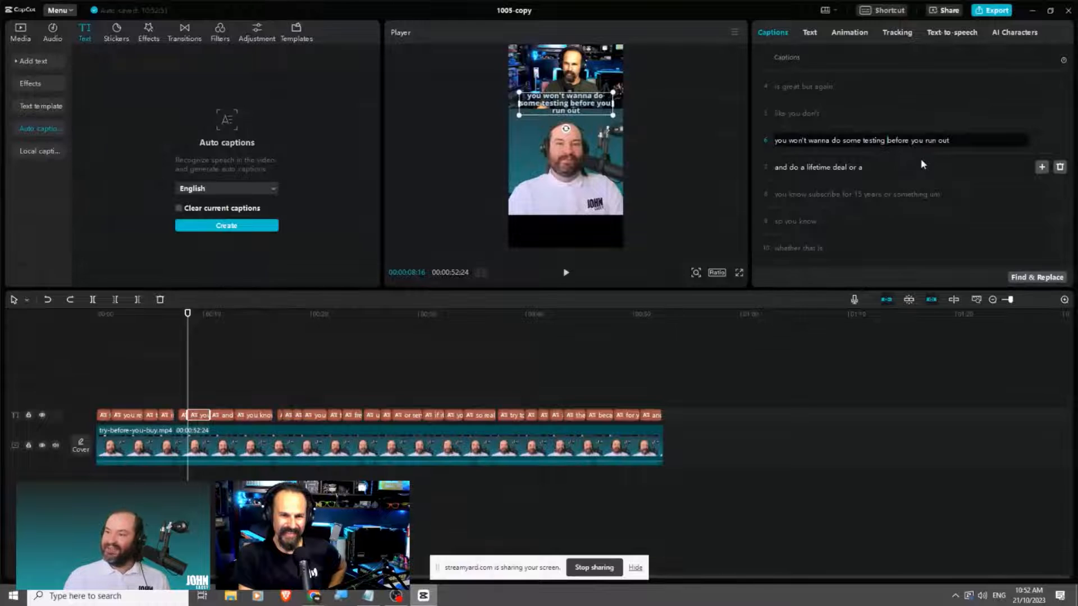
pyautogui.press('Return')
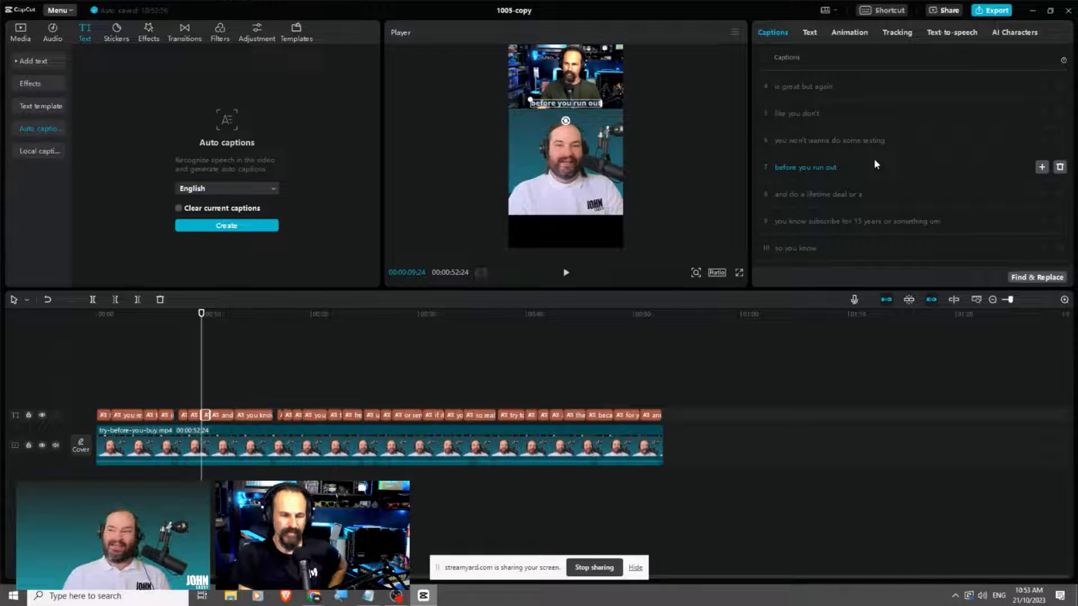
# Try a line break before "subscribe" in the caption "you know subscribe for 15 years or something um"
pyautogui.click(840, 166)
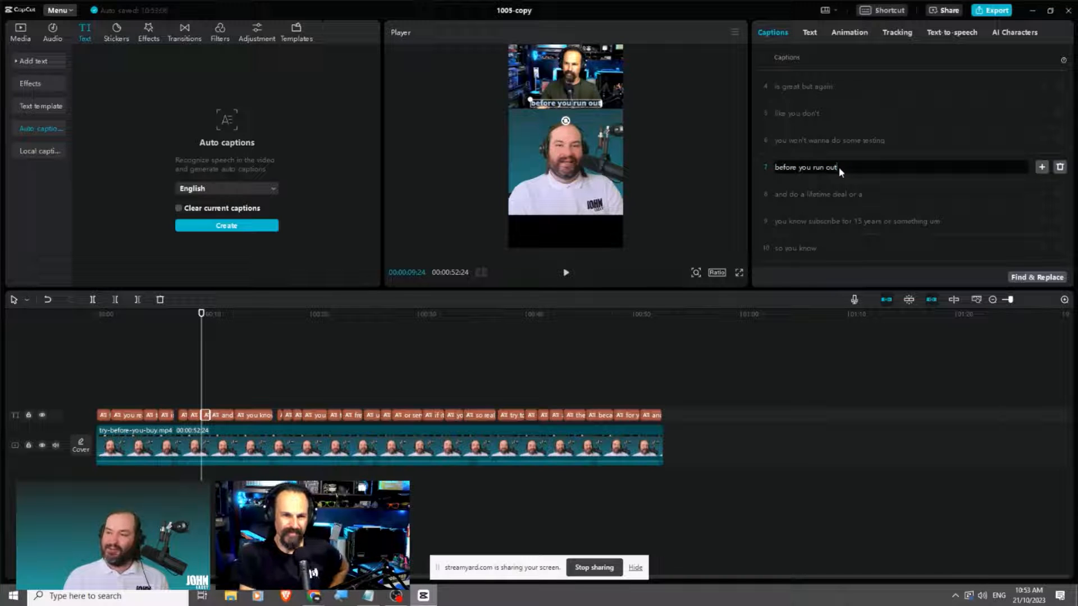
pyautogui.click(853, 196)
pyautogui.click(854, 196)
pyautogui.click(861, 225)
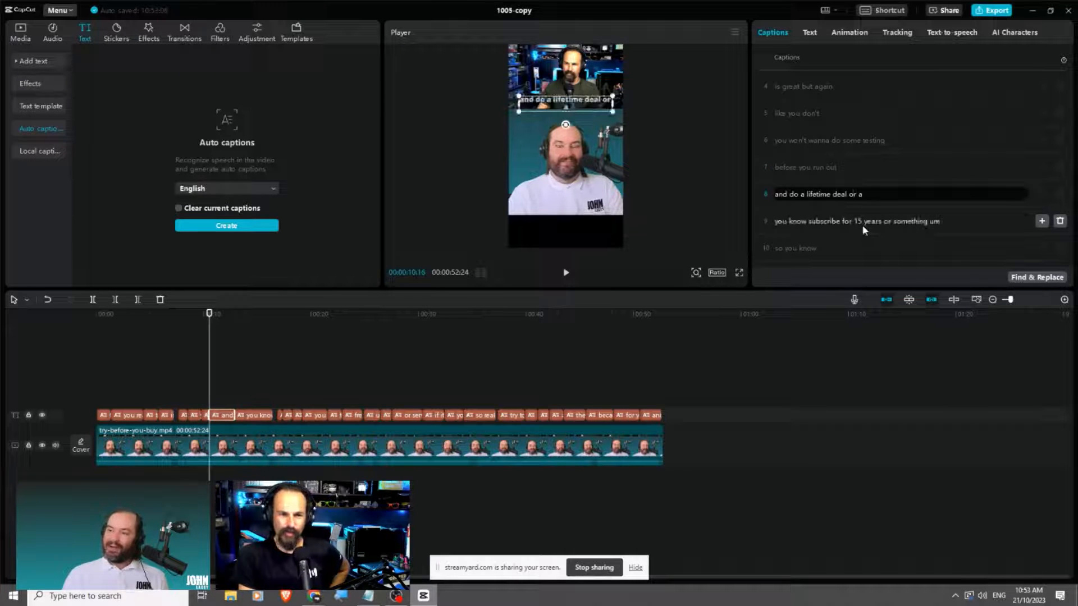
pyautogui.click(861, 223)
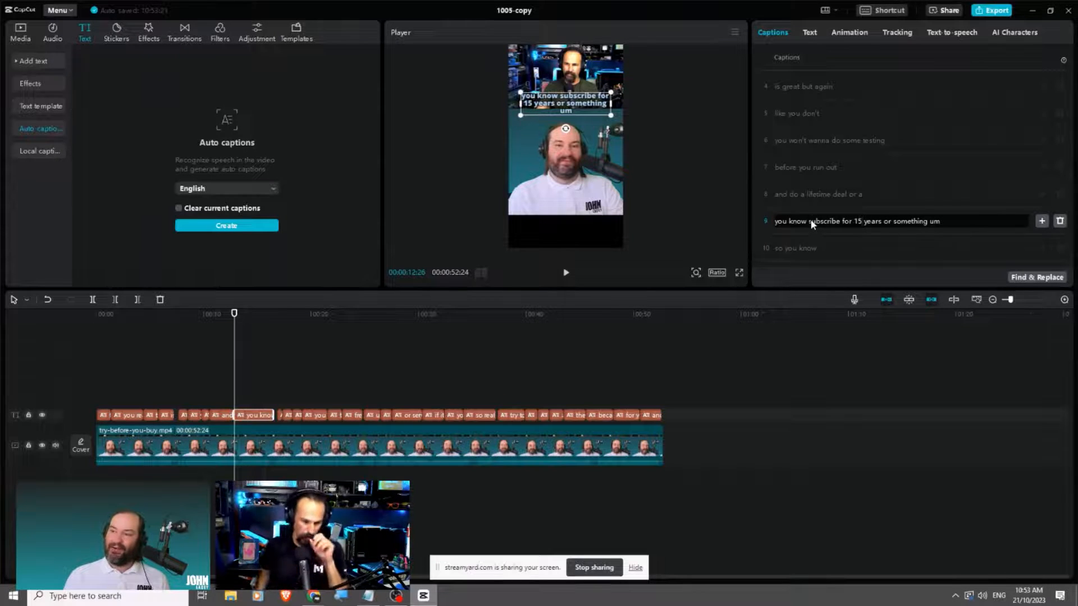
pyautogui.click(809, 223)
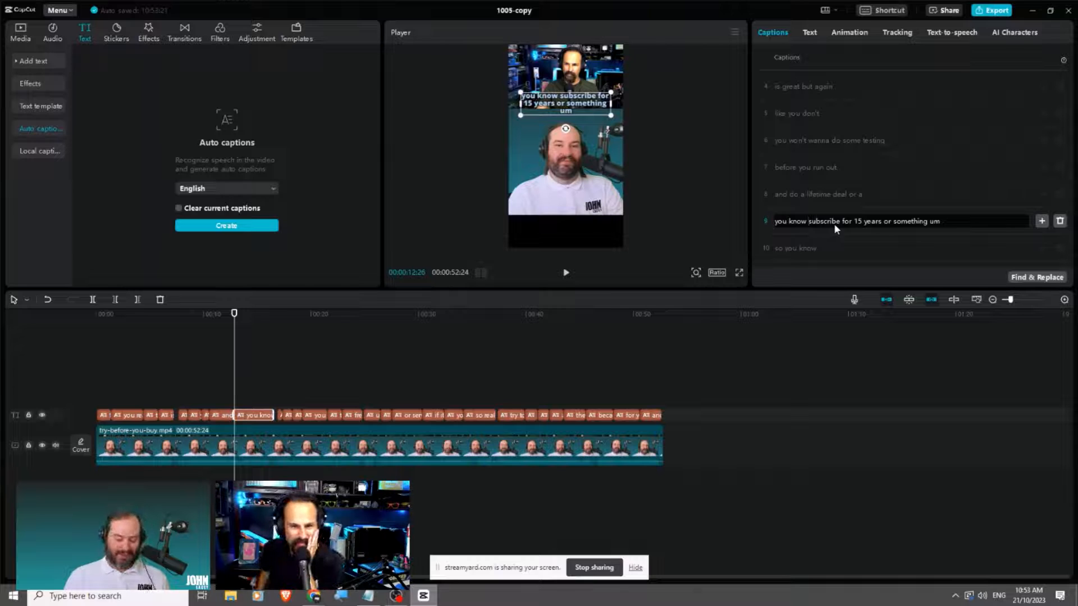
pyautogui.press('Return')
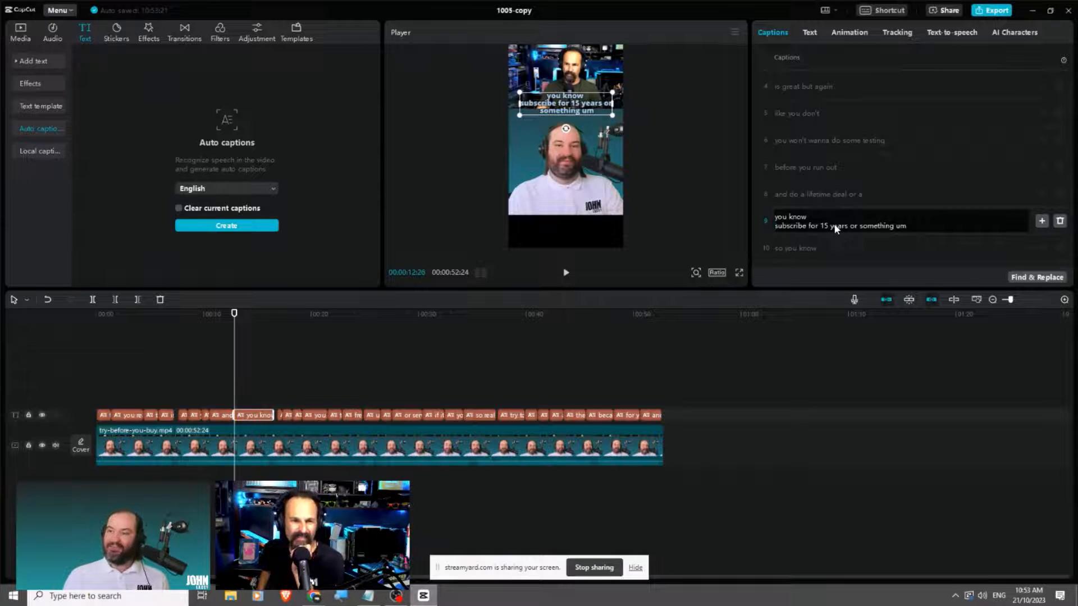
pyautogui.press('BackSpace')
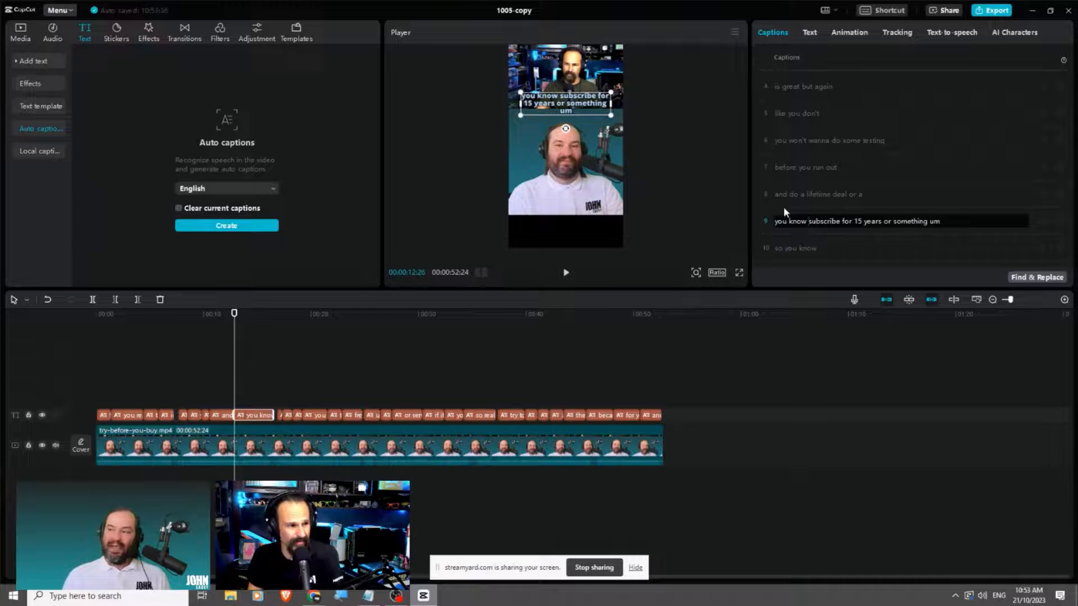
# Look through the remaining captions and turn off applying text style changes to all captions
pyautogui.scroll(-3, 840, 210)
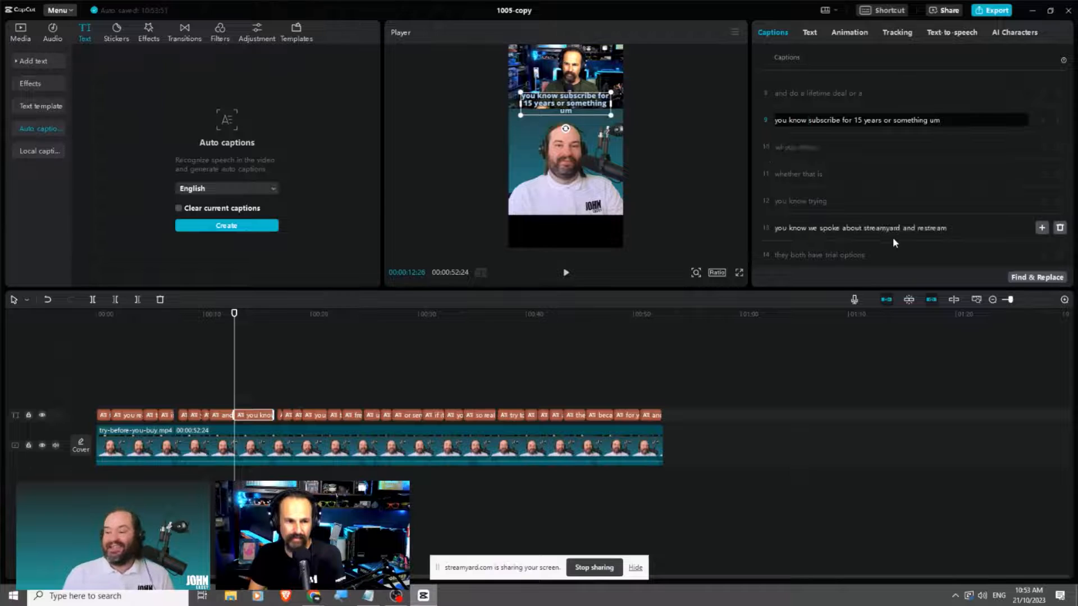
pyautogui.scroll(-5, 892, 237)
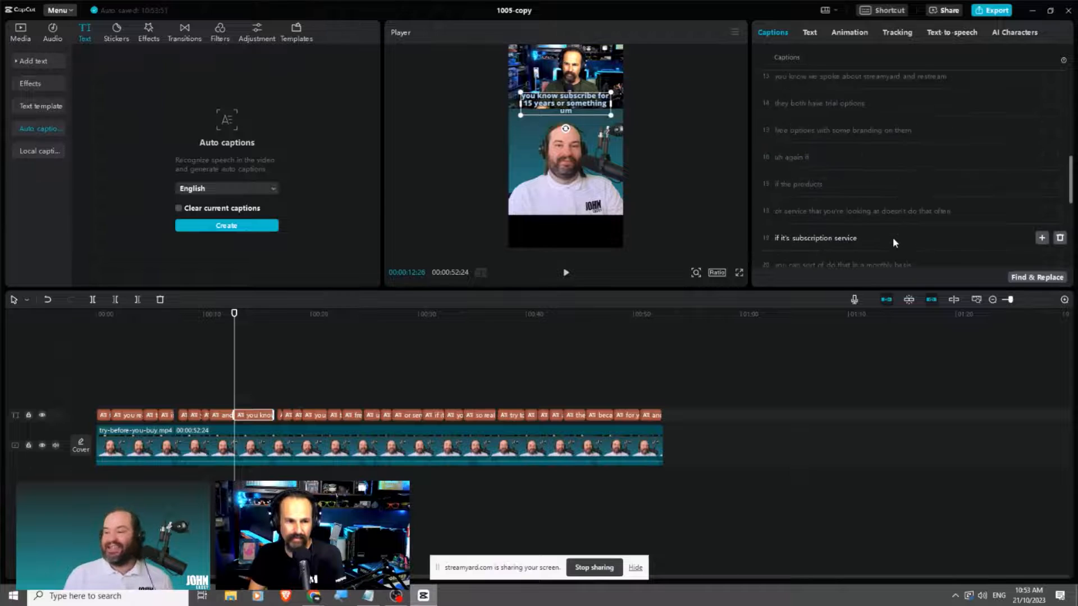
pyautogui.click(811, 34)
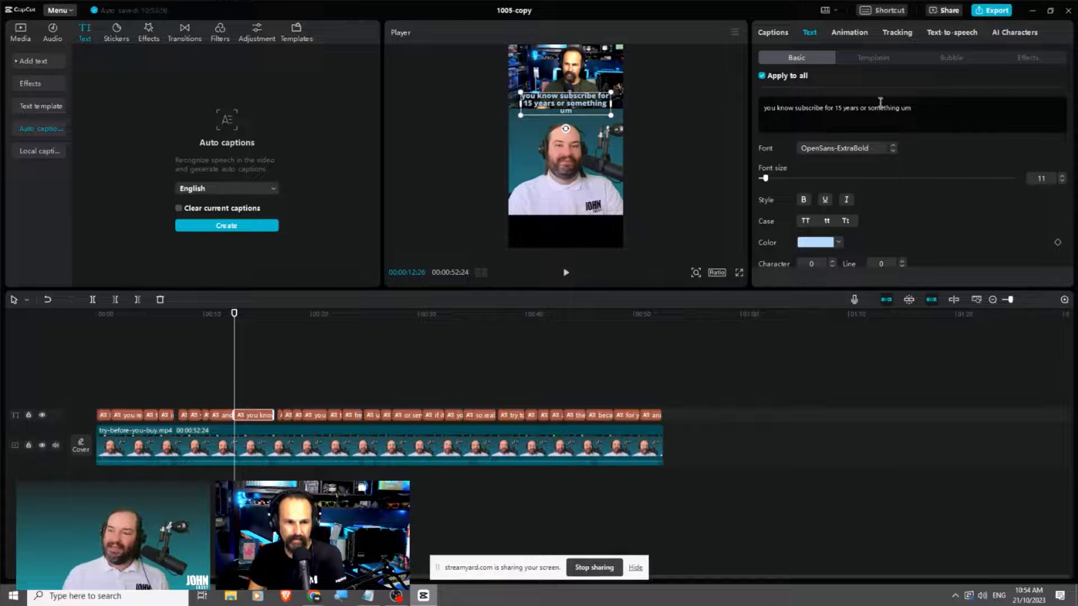
pyautogui.click(798, 78)
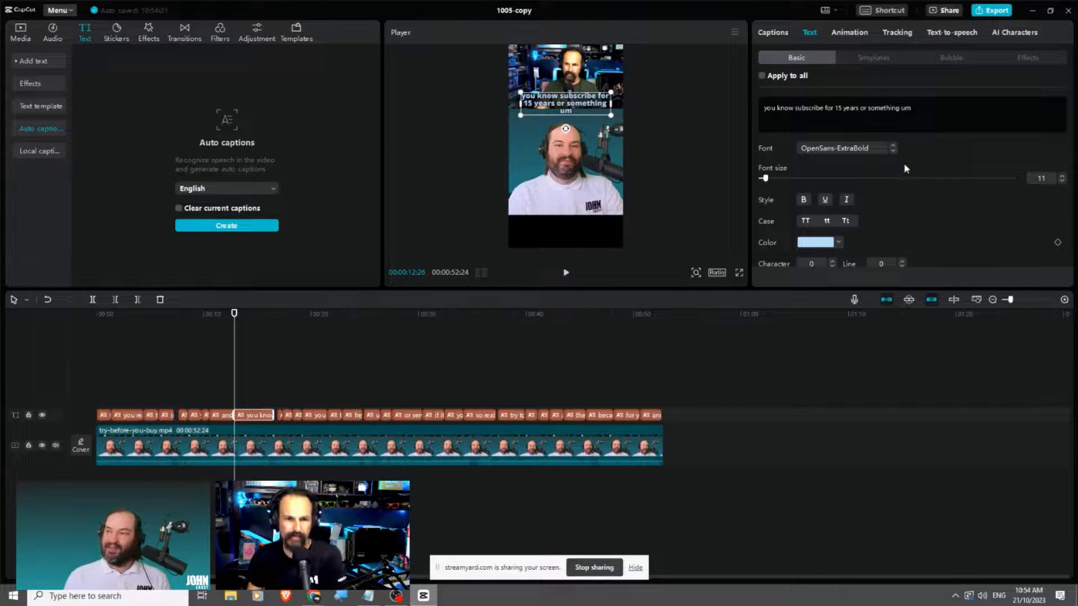
# Set the vertical position of the caption "you know subscribe for 15 years or something um" to -800
pyautogui.scroll(-5, 907, 202)
pyautogui.scroll(2, 907, 202)
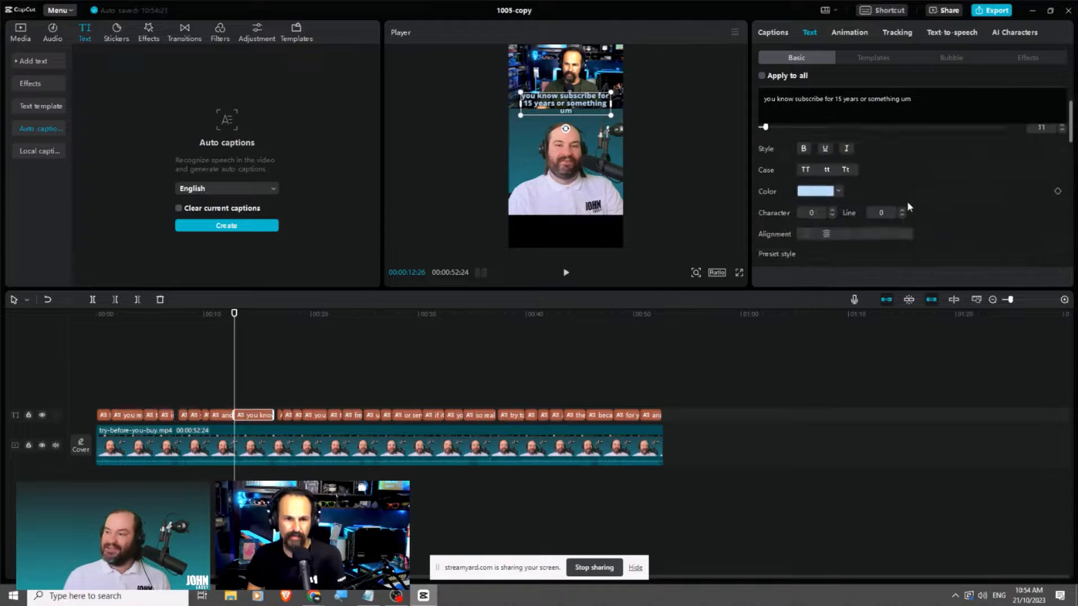
pyautogui.scroll(-2, 907, 202)
pyautogui.scroll(-5, 908, 204)
pyautogui.scroll(1, 907, 203)
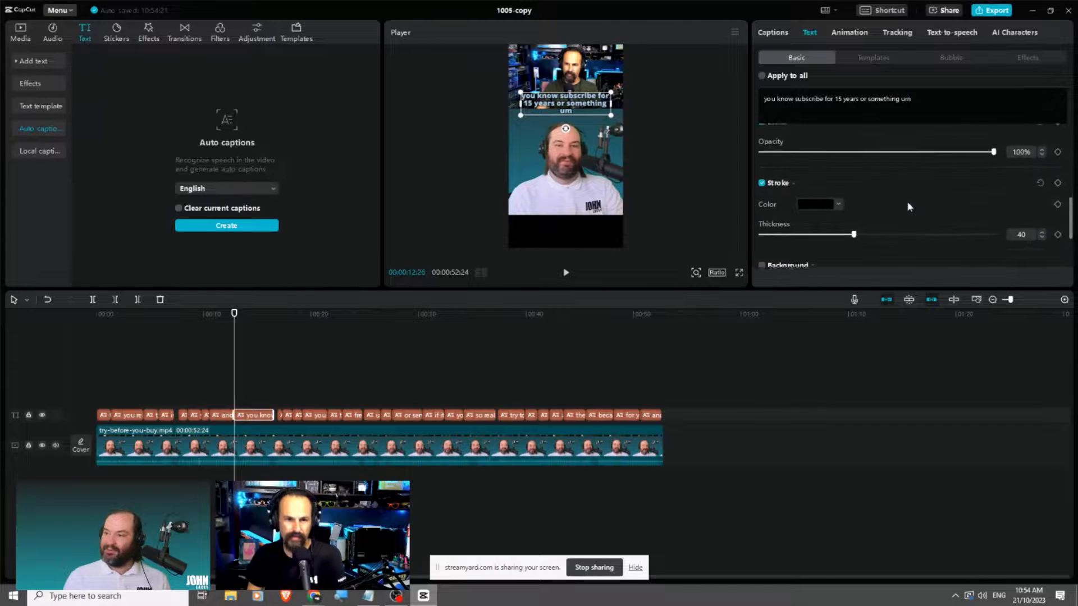
pyautogui.scroll(3, 907, 201)
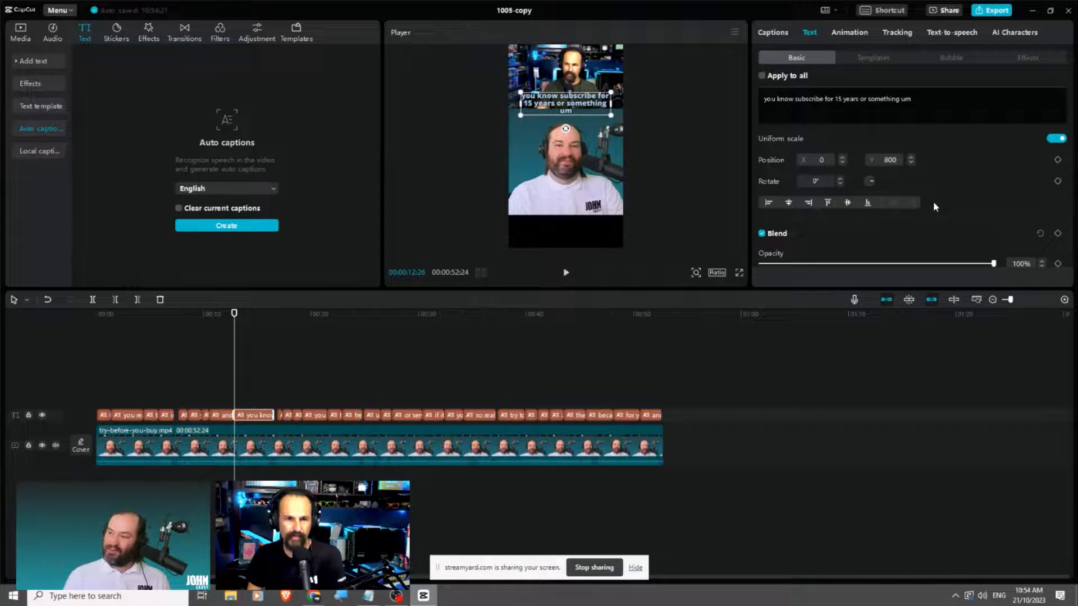
pyautogui.hotkey('ctrl', 'a')
pyautogui.write('4')
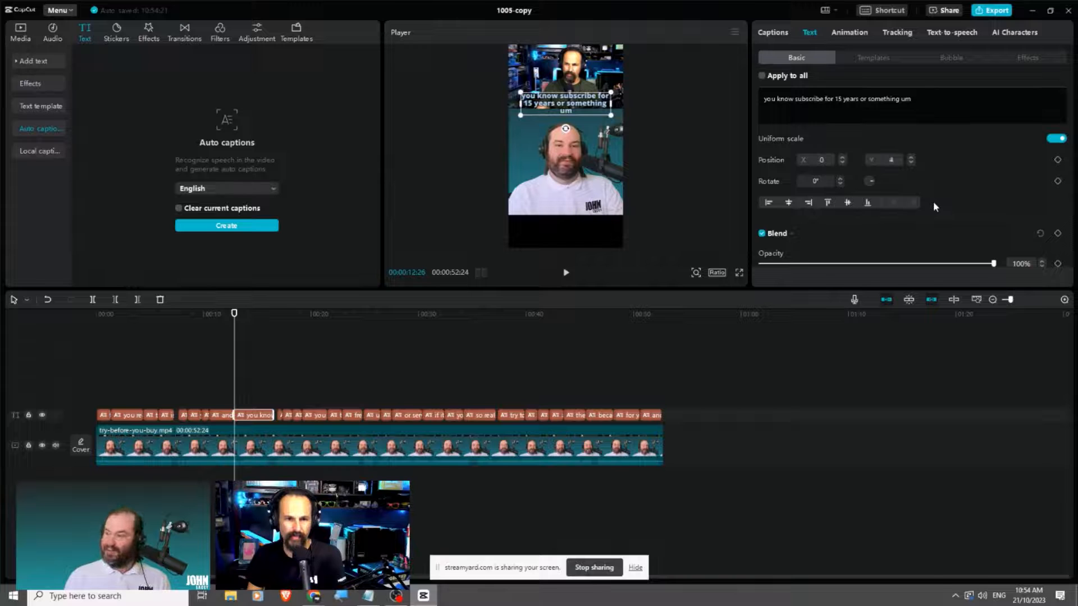
pyautogui.write('00')
pyautogui.press('Return')
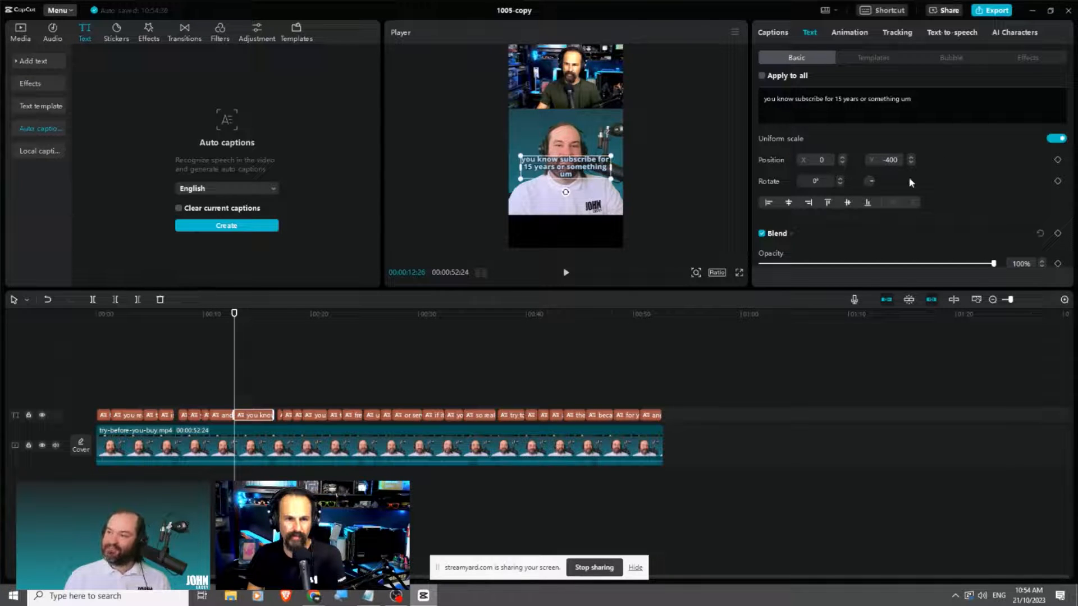
pyautogui.write('8')
pyautogui.press('Return')
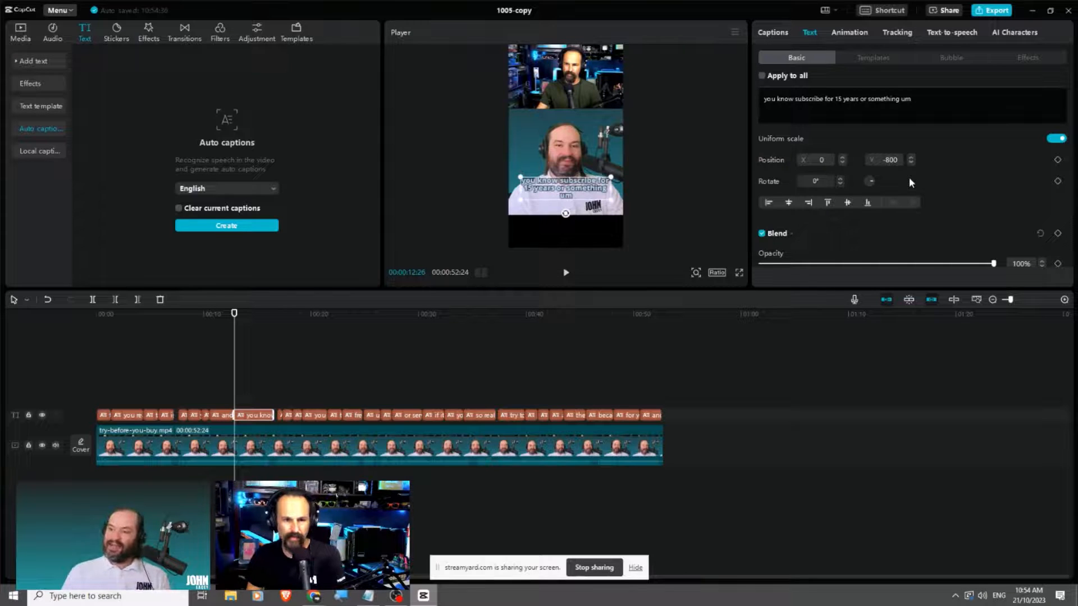
# Color only the word "subscribe" in the caption red
pyautogui.doubleClick(809, 96)
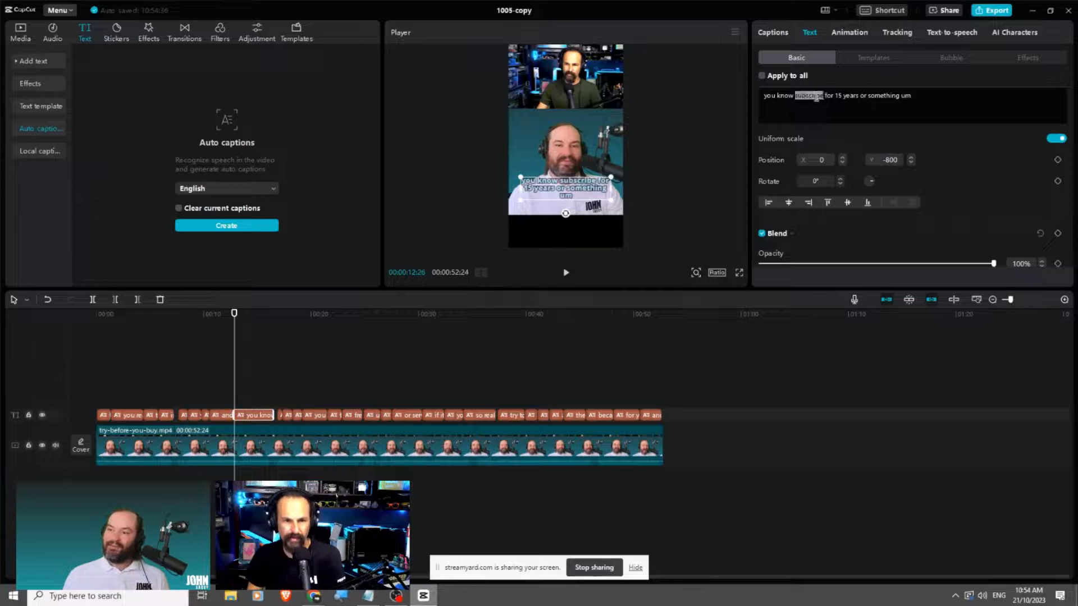
pyautogui.scroll(10, 960, 171)
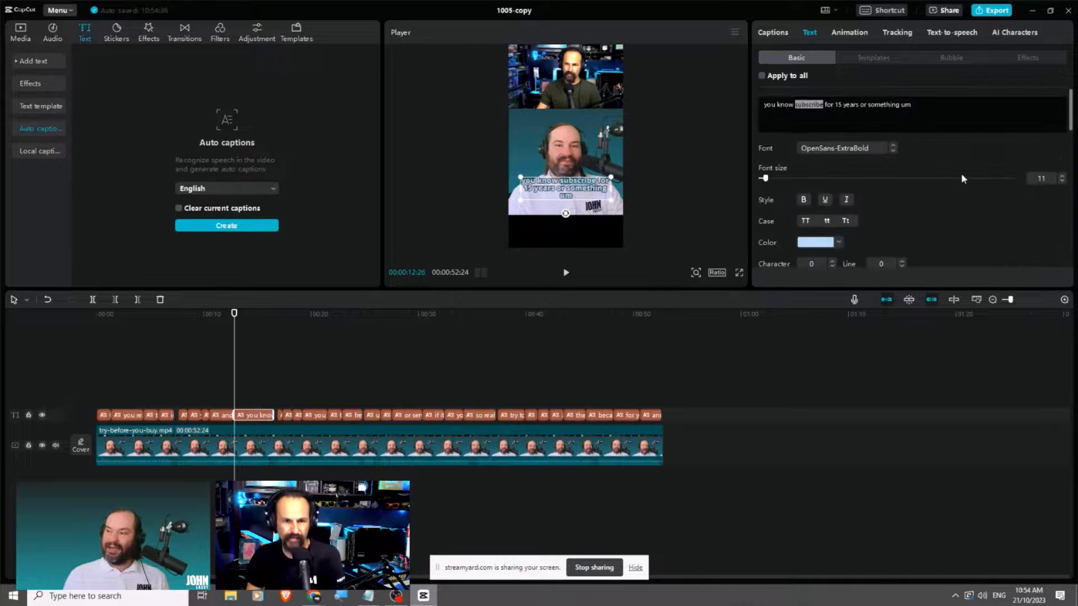
pyautogui.click(839, 244)
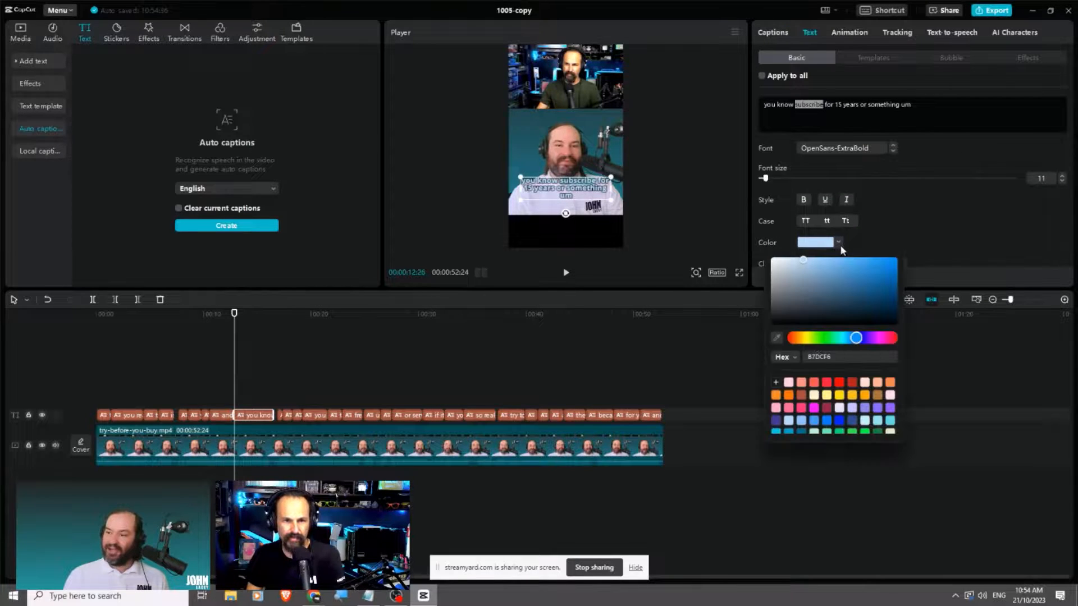
pyautogui.click(839, 384)
pyautogui.click(1020, 233)
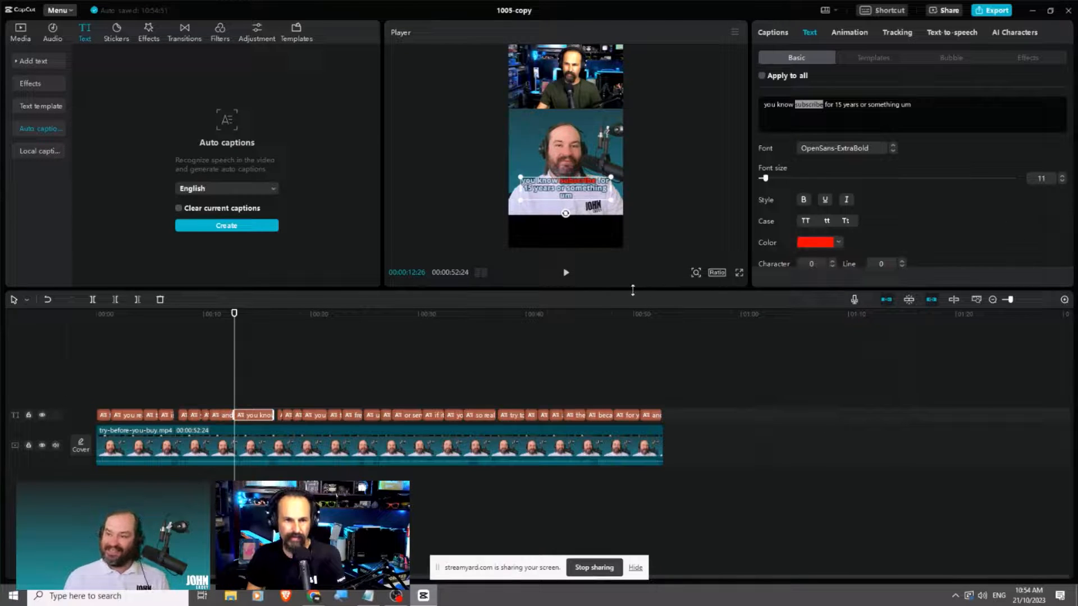
# Change the word "subscribe" to uppercase and try italics on the caption
pyautogui.moveTo(633, 290); pyautogui.dragTo(634, 296)
pyautogui.moveTo(636, 428); pyautogui.dragTo(633, 470)
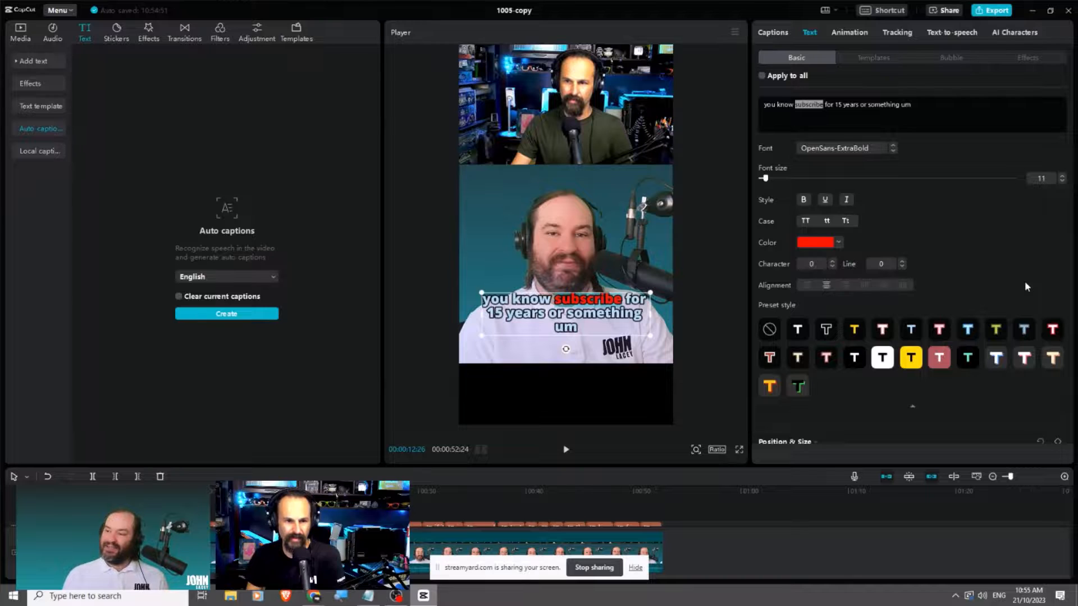
pyautogui.scroll(-10, 1026, 286)
pyautogui.scroll(1, 1026, 287)
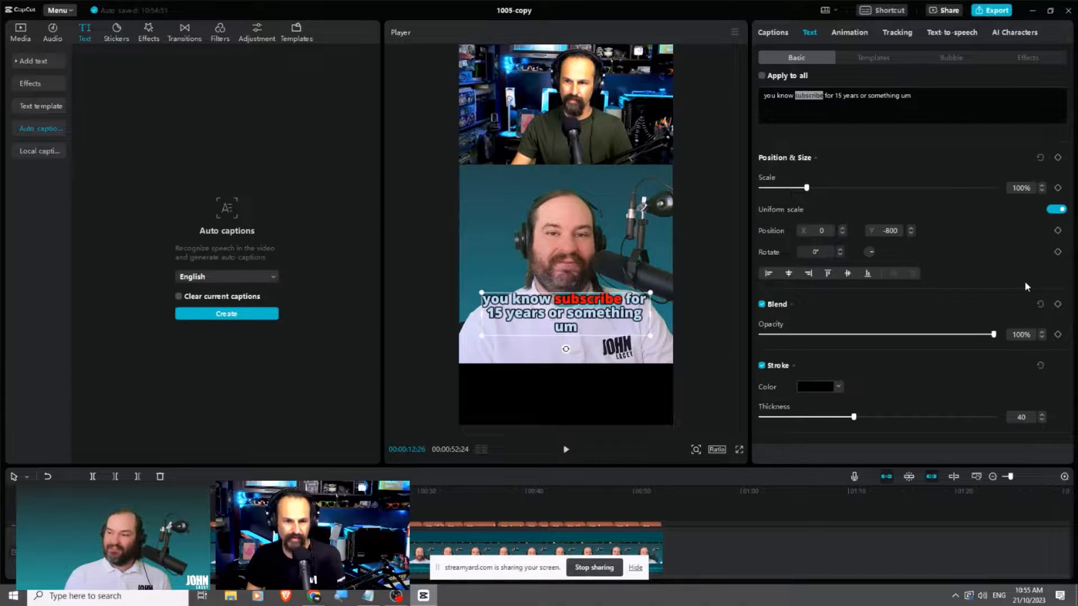
pyautogui.scroll(-2, 1000, 286)
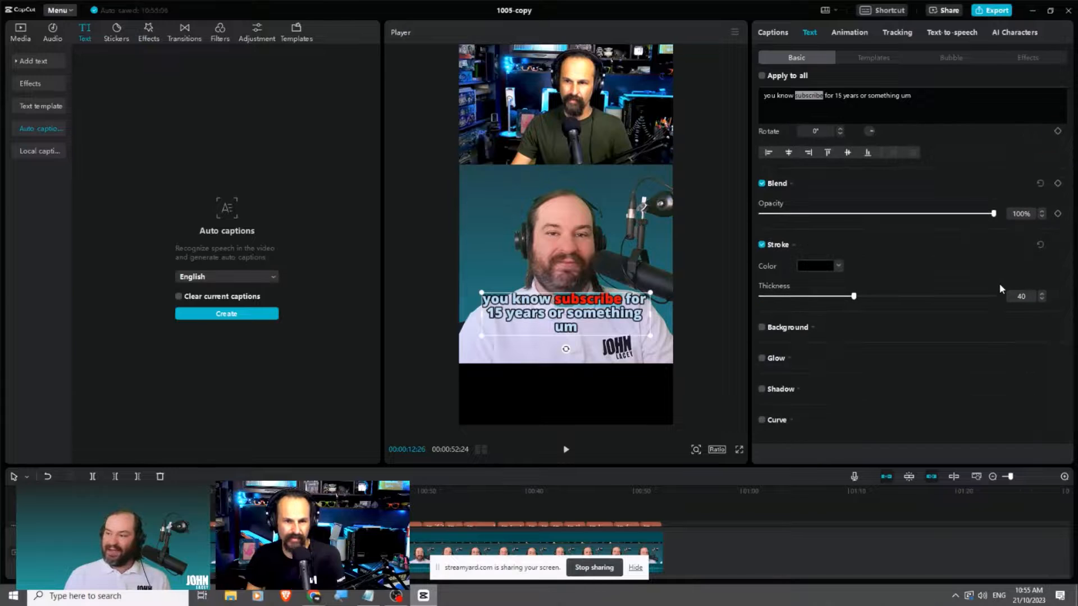
pyautogui.scroll(5, 1000, 288)
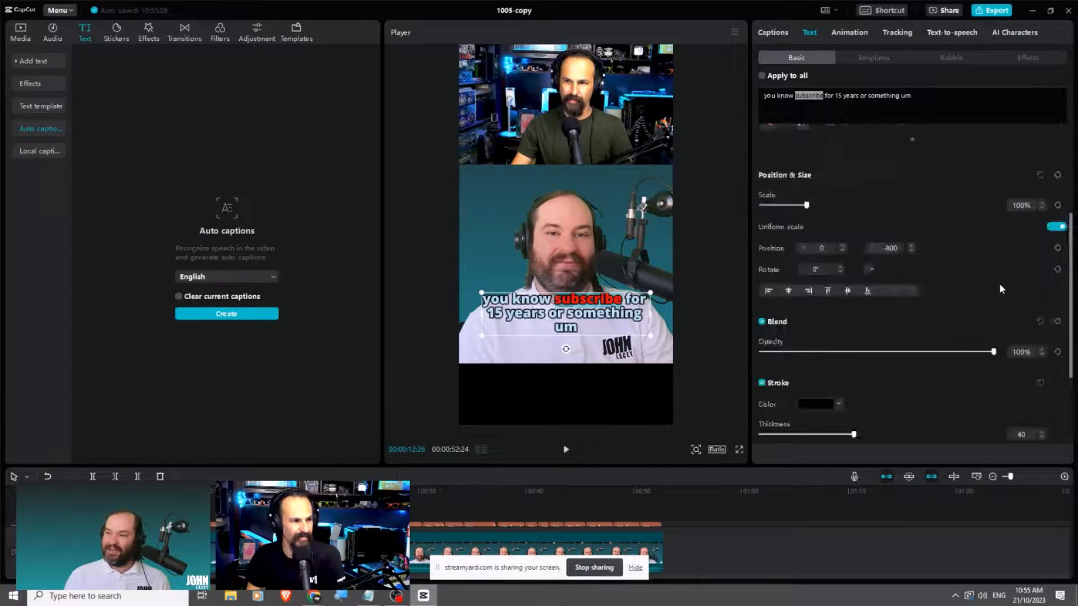
pyautogui.scroll(2, 999, 283)
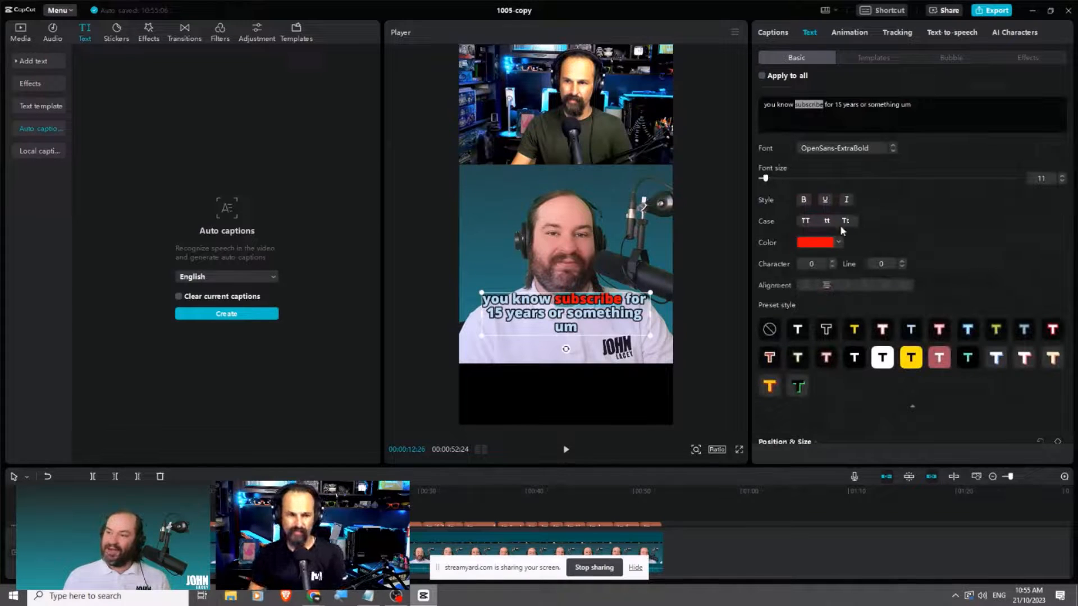
pyautogui.click(804, 222)
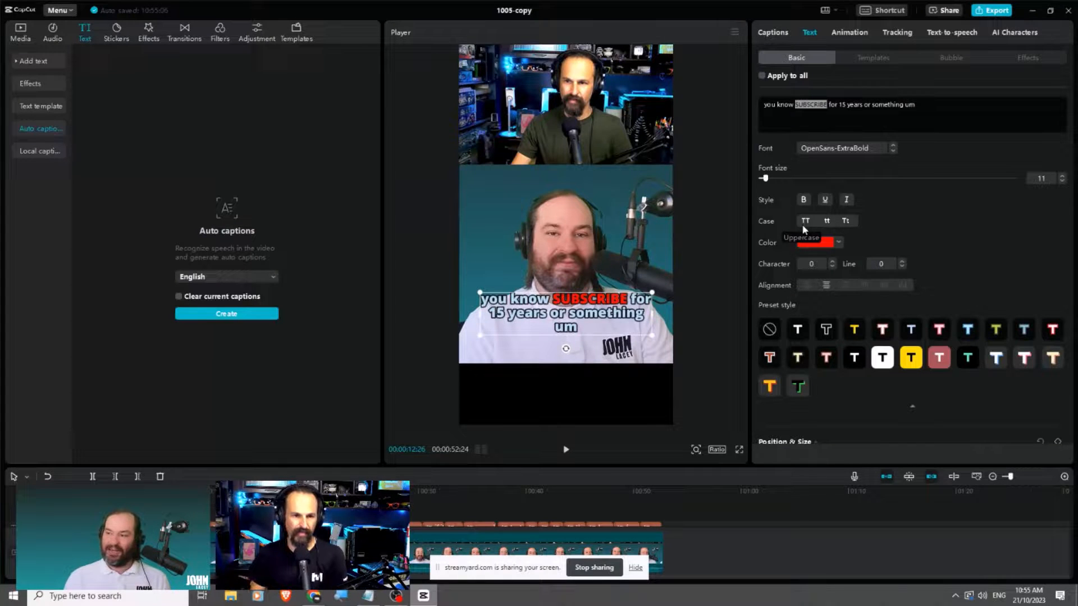
pyautogui.click(844, 204)
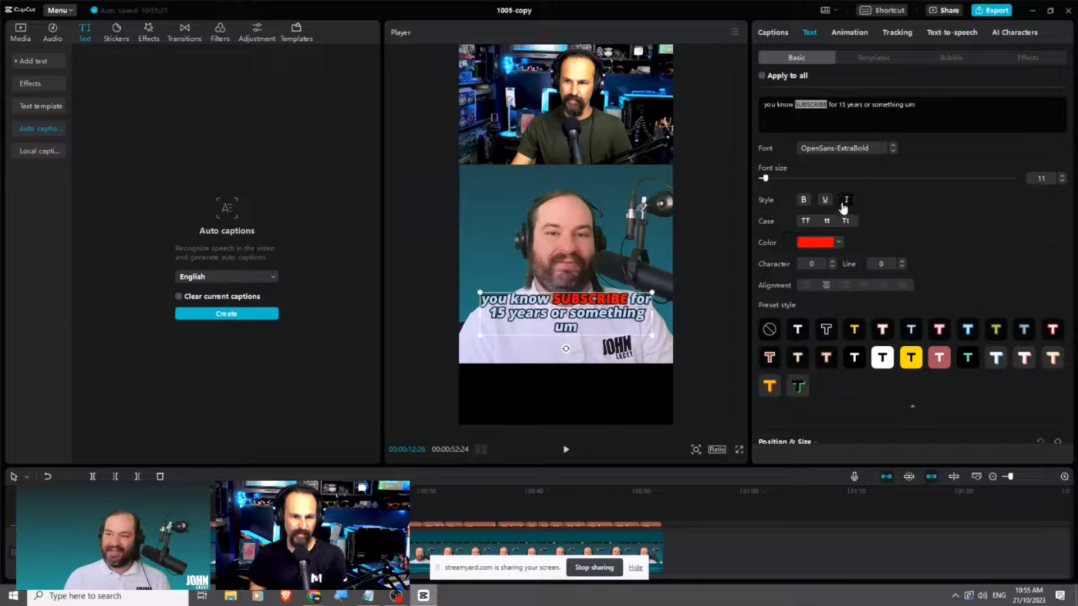
pyautogui.click(843, 204)
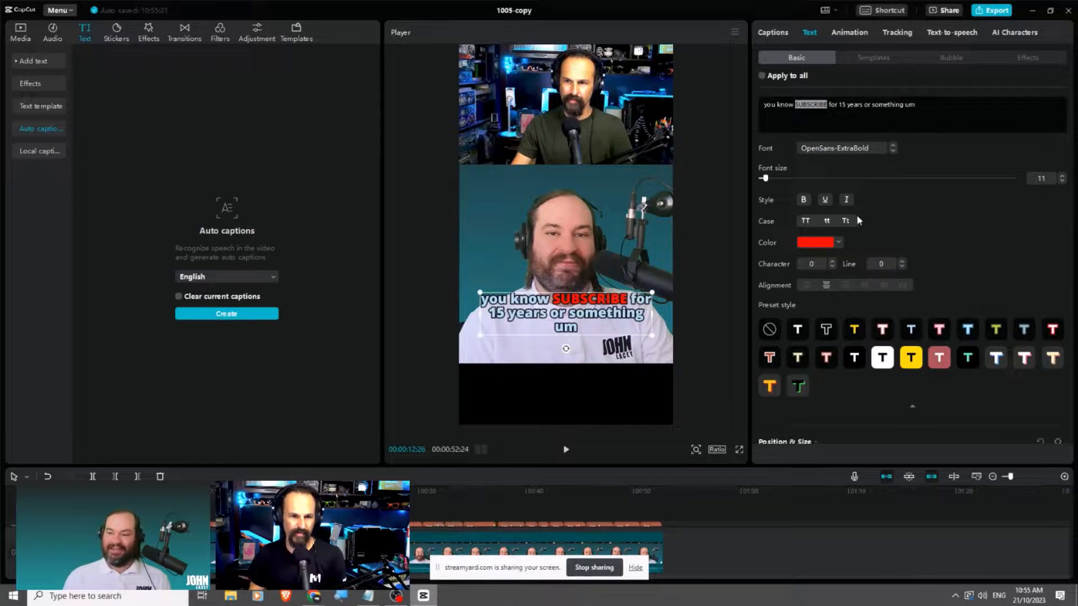
# Look over the remaining text style options and the entrance animations available for the caption
pyautogui.scroll(-3, 943, 261)
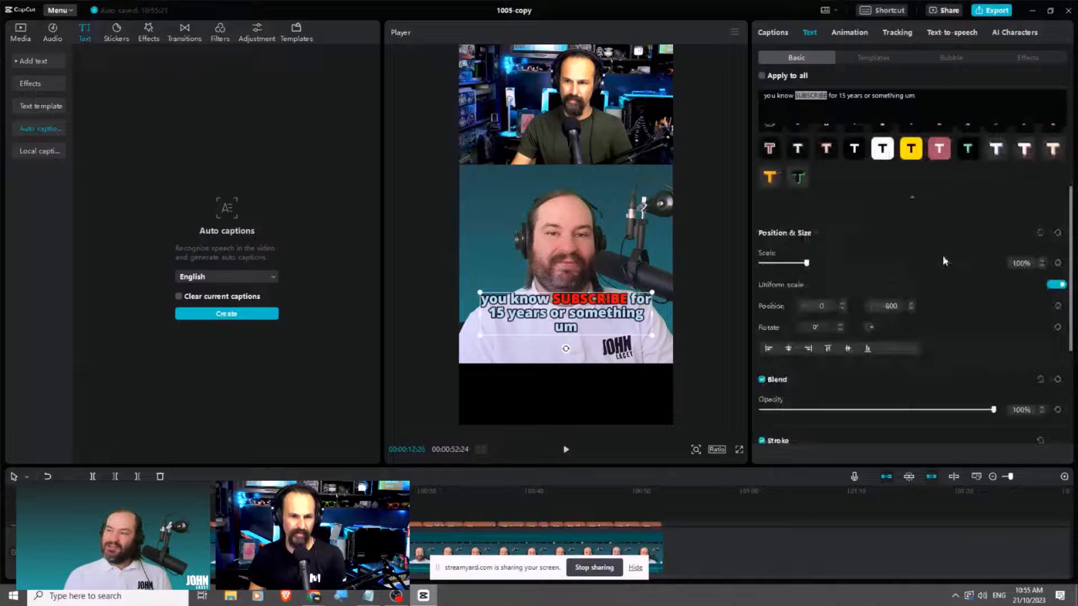
pyautogui.scroll(-3, 943, 261)
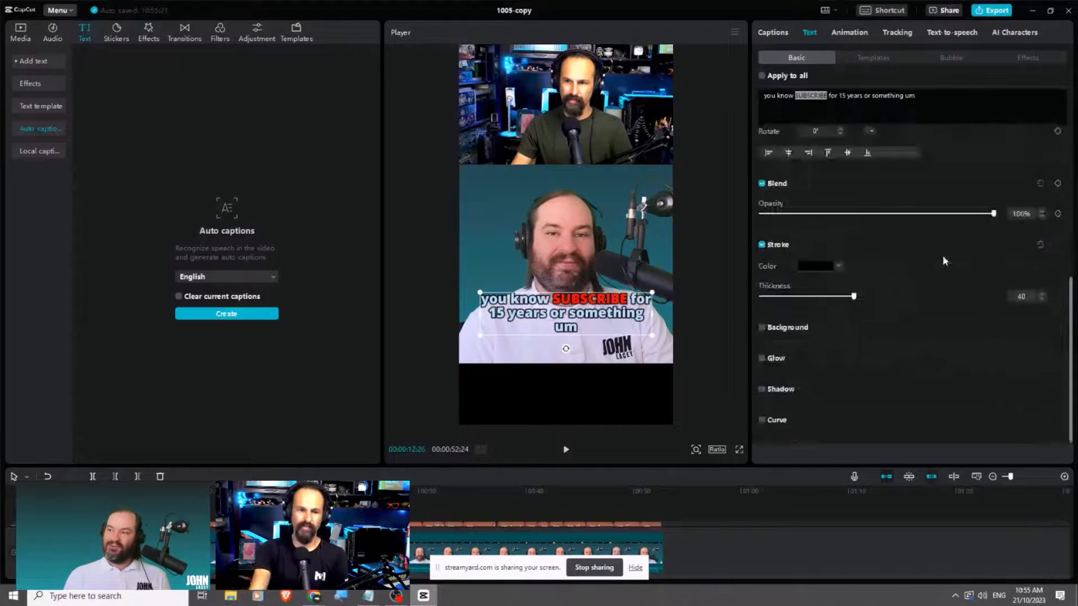
pyautogui.scroll(6, 944, 261)
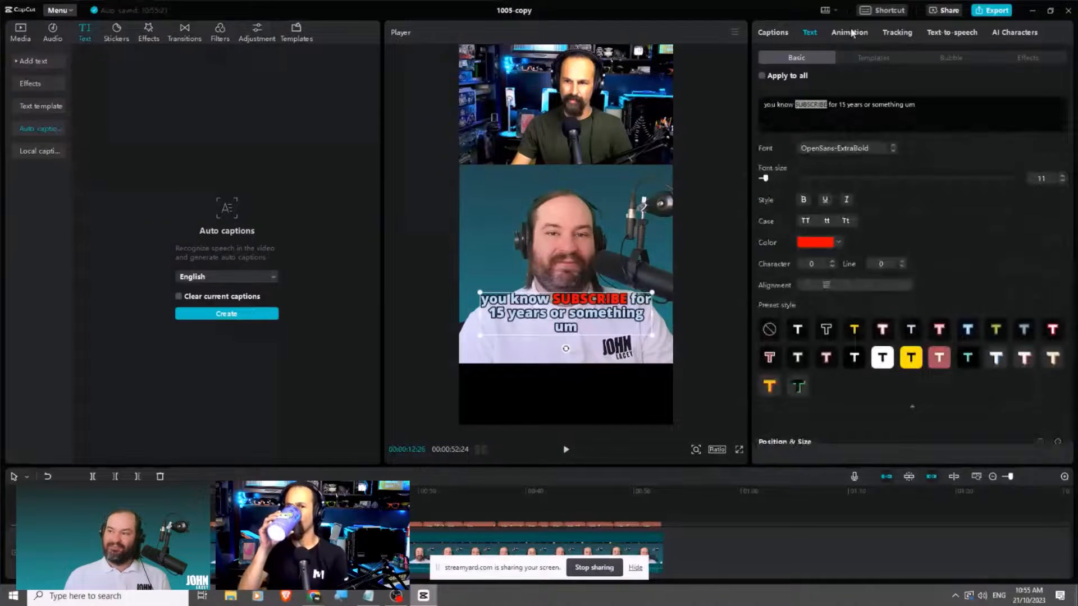
pyautogui.click(852, 33)
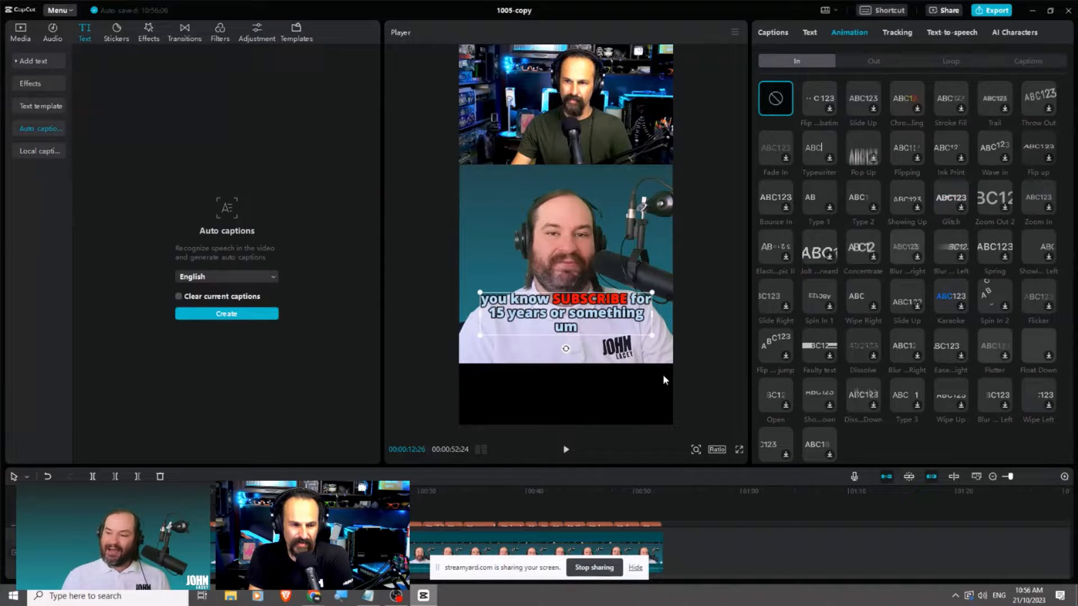
pyautogui.click(743, 95)
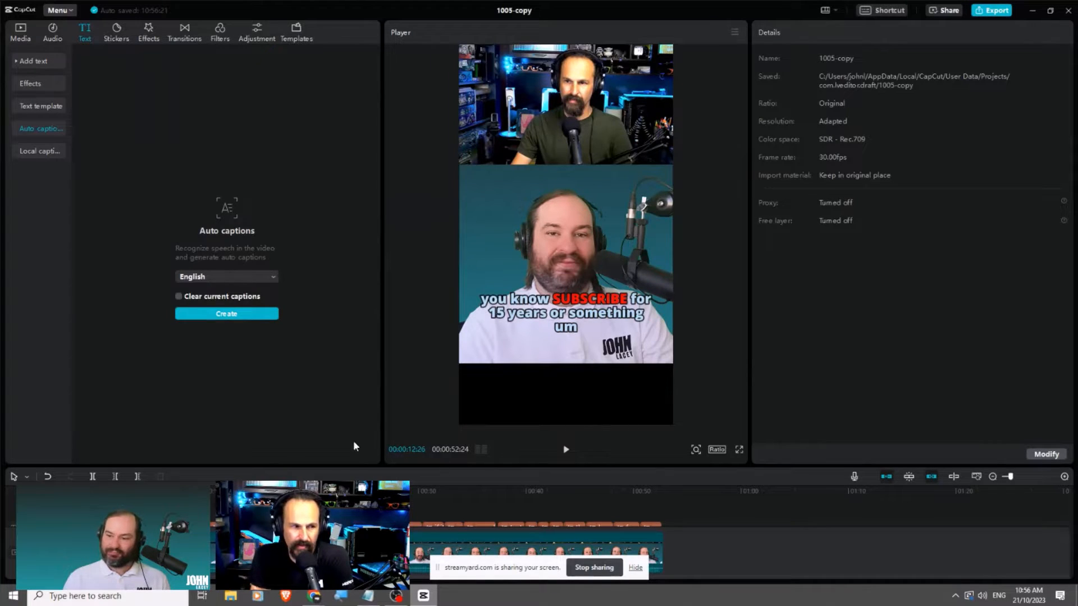
# Hide the caption track on the timeline and show it again
pyautogui.moveTo(356, 467); pyautogui.dragTo(355, 372)
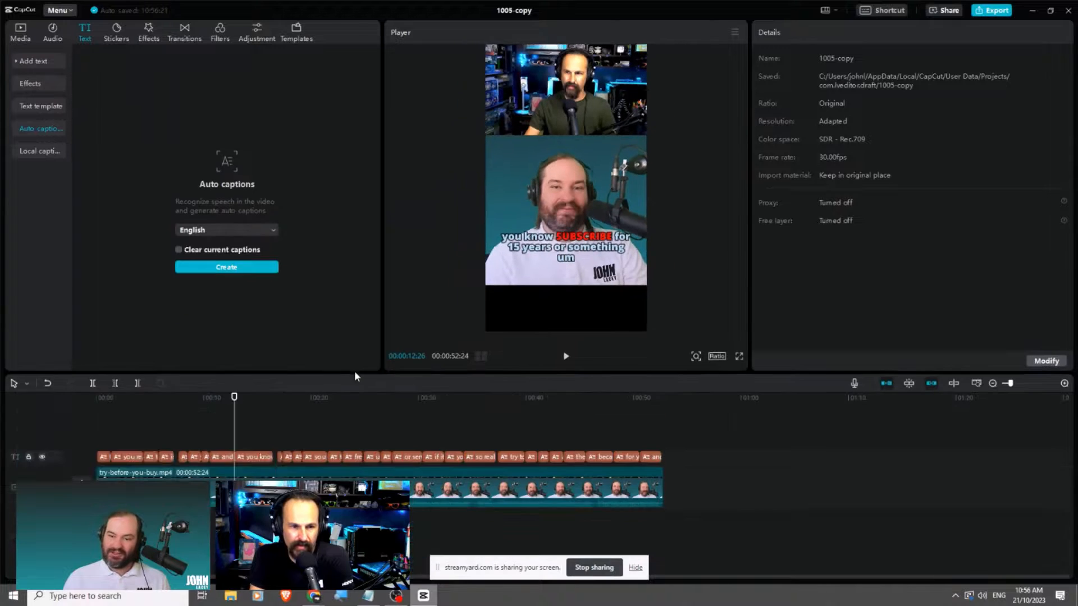
pyautogui.click(40, 459)
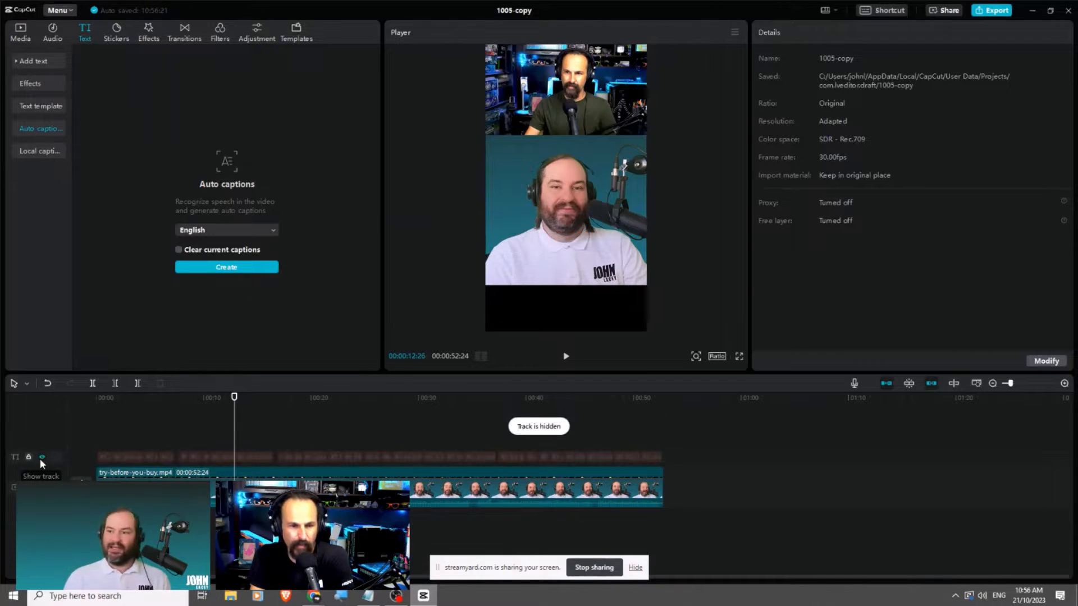
pyautogui.click(39, 460)
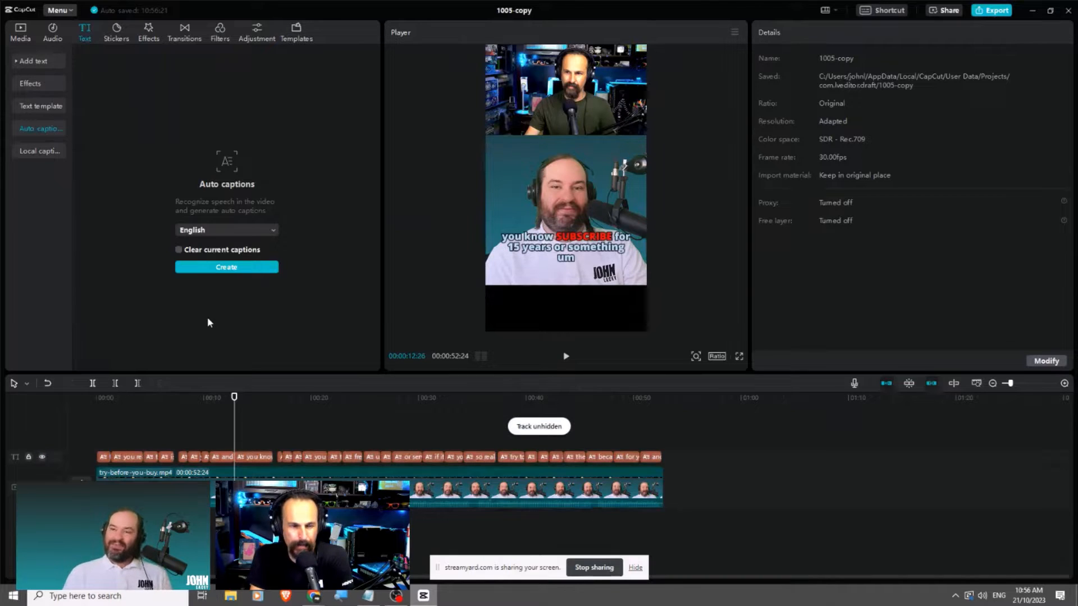